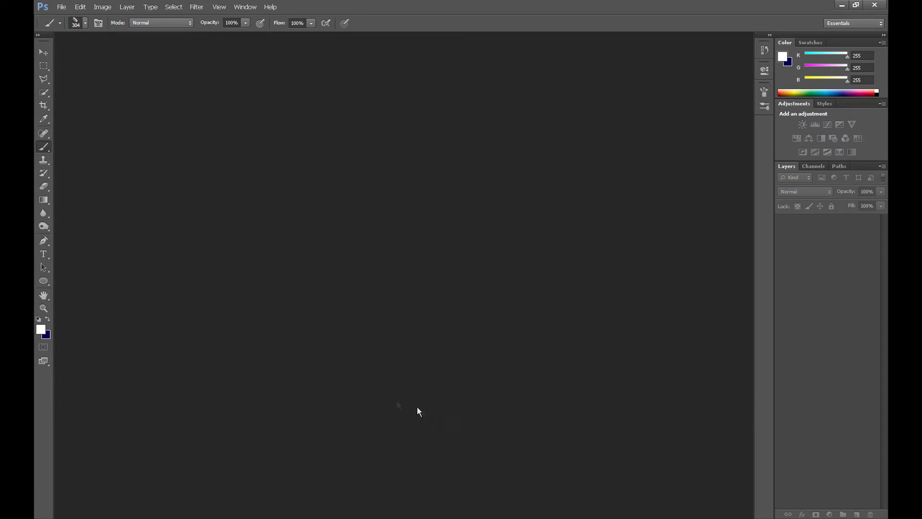
Bring up the New document dialog with 1000 × 650 px, 72 ppi, RGB and white background.
click(62, 7)
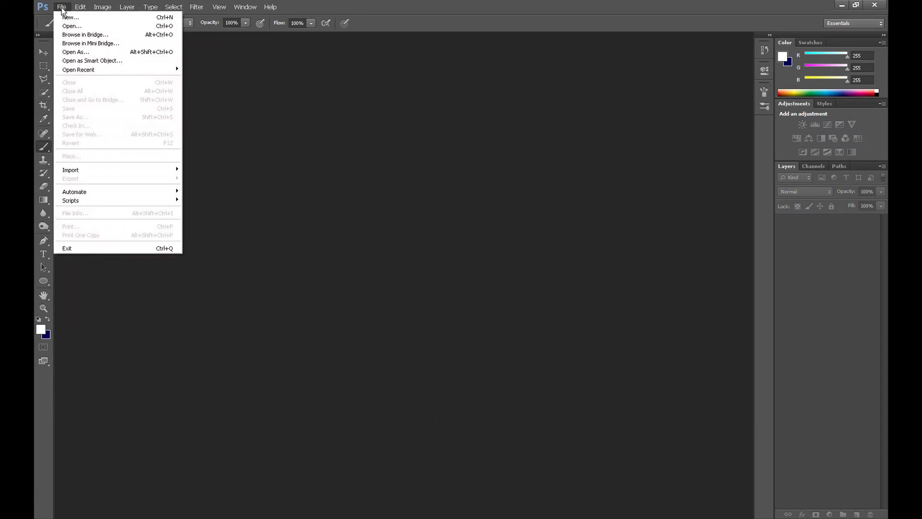
click(74, 20)
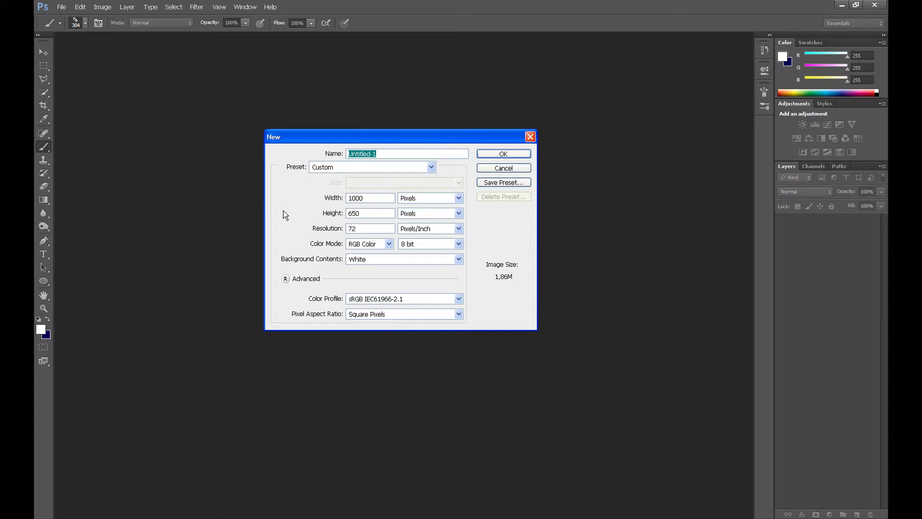
Create the 1000 × 650 document and add a Gradient fill layer.
click(491, 153)
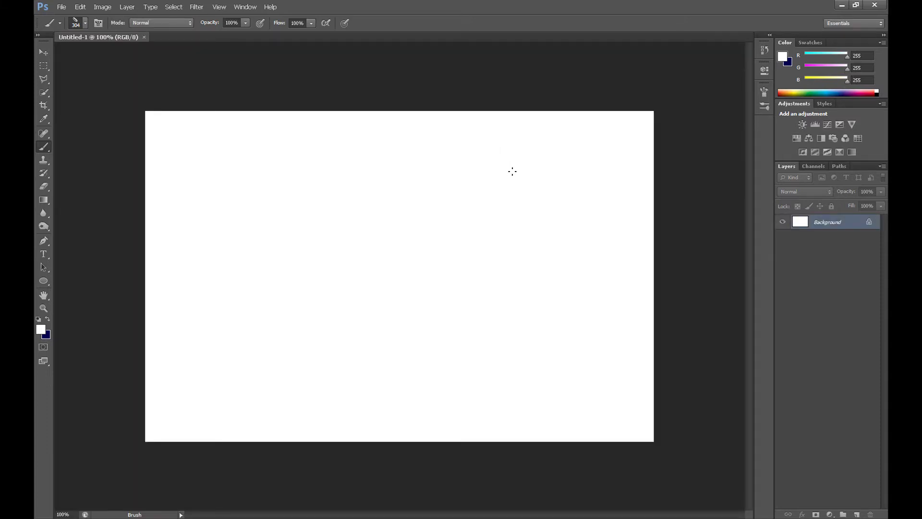
click(512, 172)
click(829, 514)
click(774, 352)
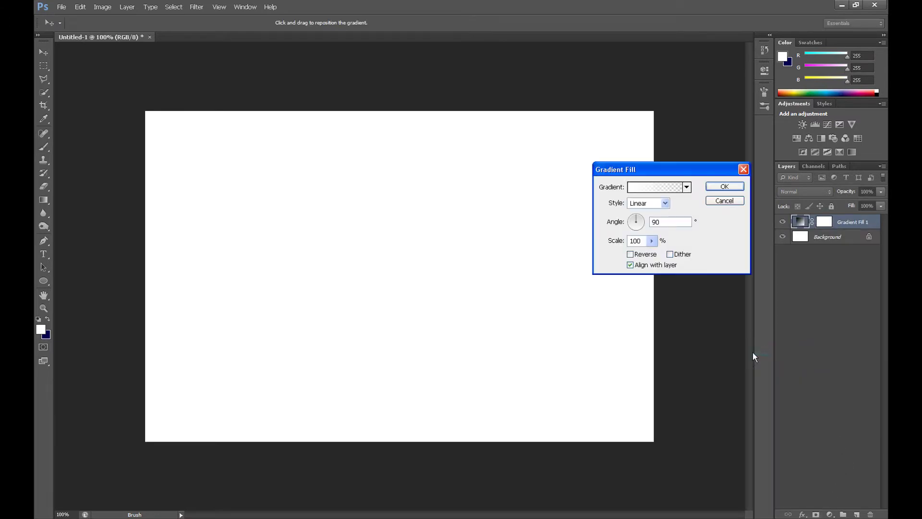
Start from the Black, White gradient and make its left stop pure red.
click(633, 186)
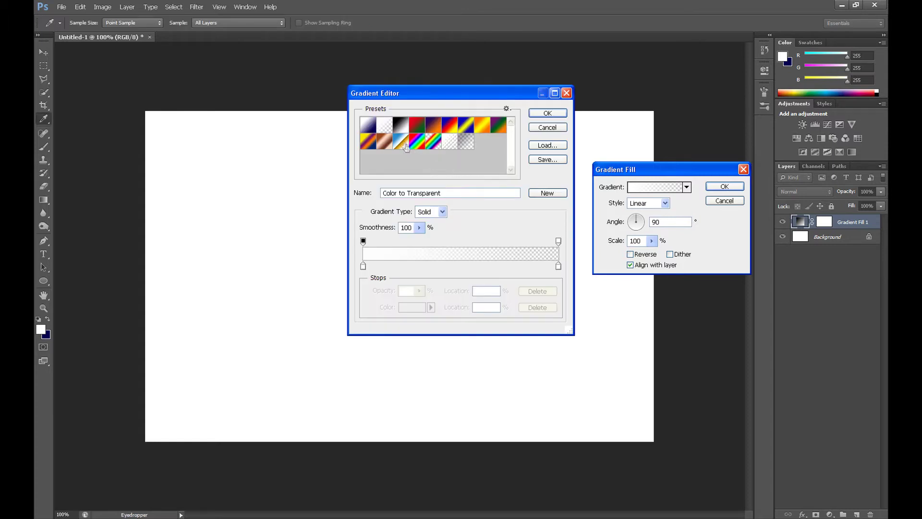
click(400, 126)
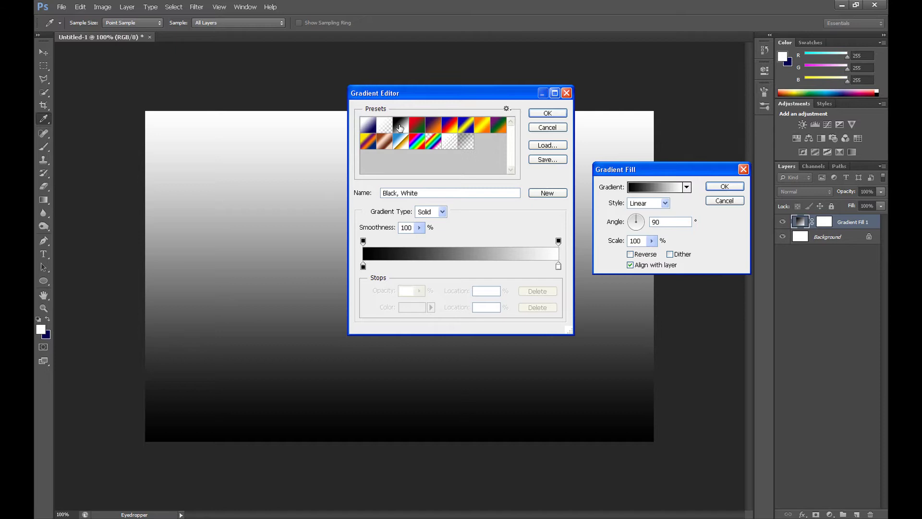
double_click(364, 266)
key(Return)
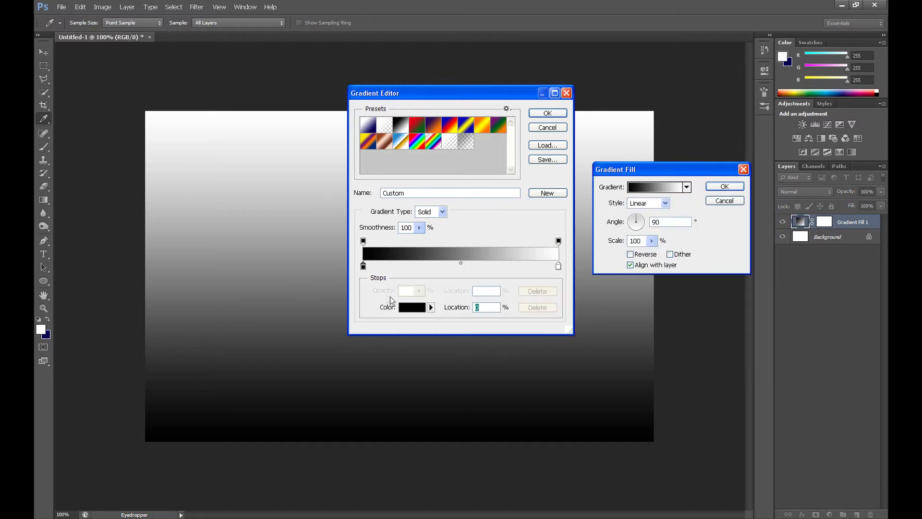
click(418, 308)
click(573, 299)
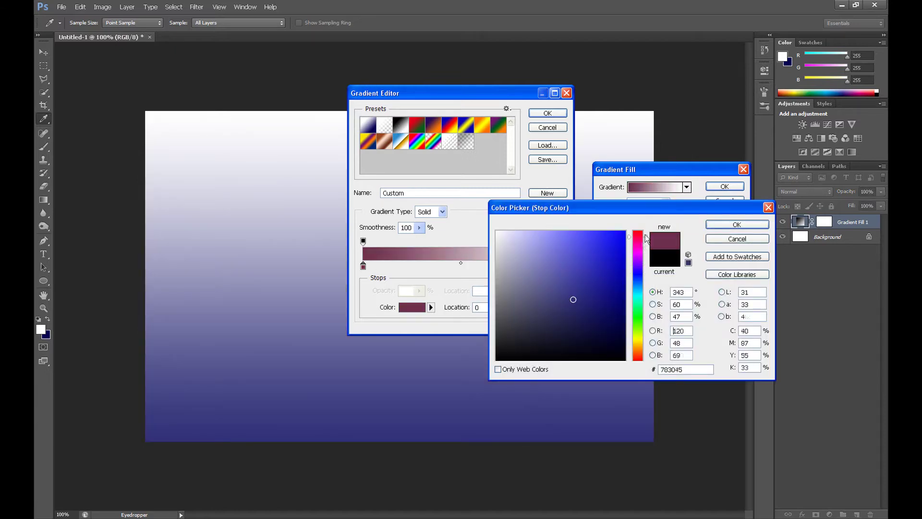
click(638, 232)
drag(591, 272, 627, 230)
click(736, 225)
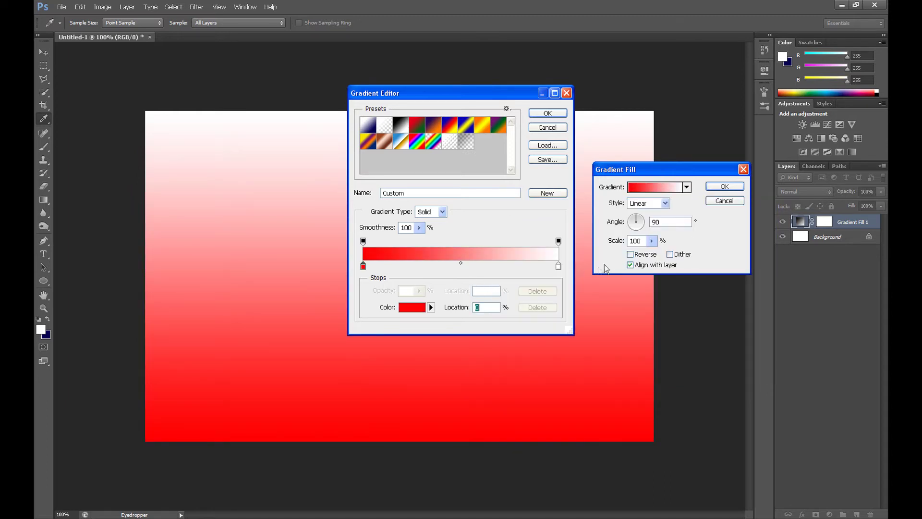
Set the gradient's right stop to black and accept the red-to-black gradient.
click(558, 265)
click(412, 307)
drag(554, 291, 627, 360)
click(713, 225)
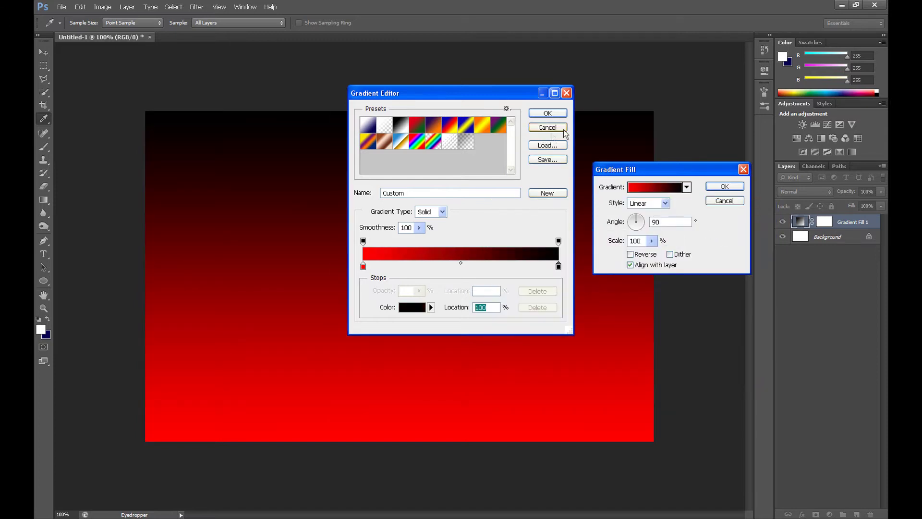
click(547, 113)
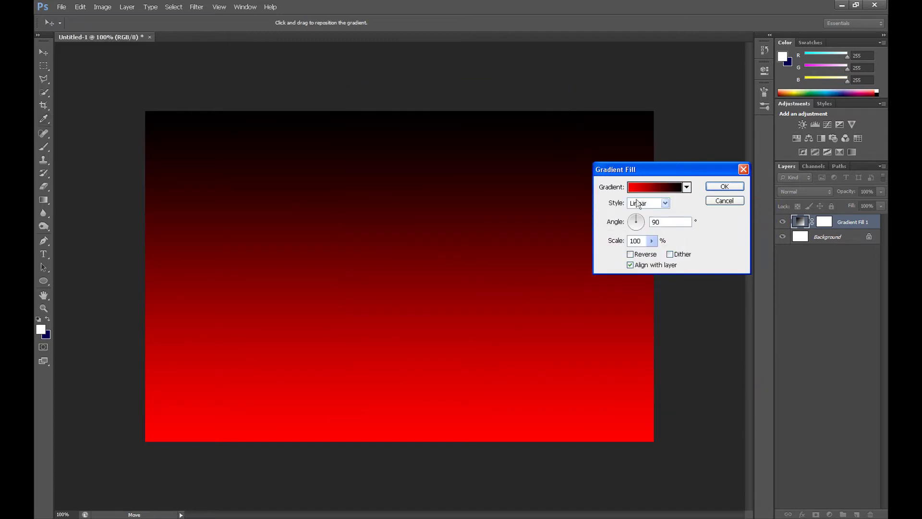
Make the gradient fill Radial at 159% scale and apply it.
click(665, 202)
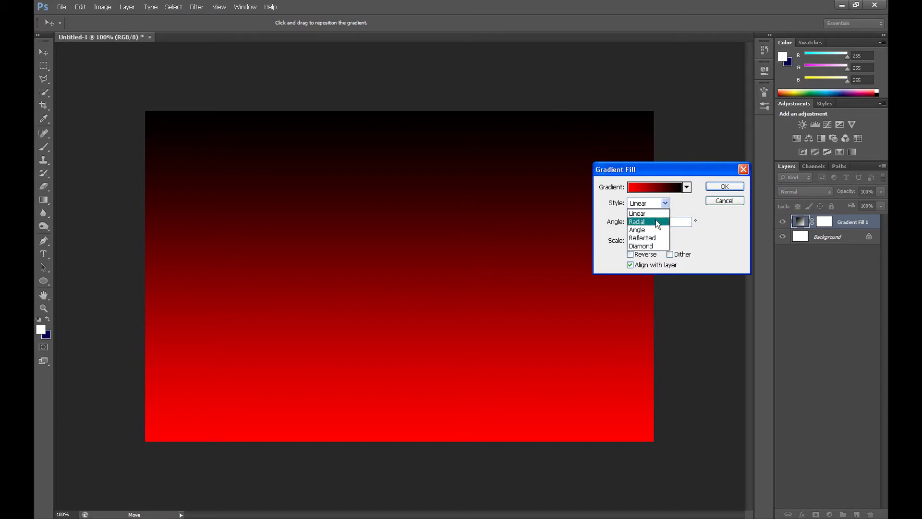
click(656, 218)
drag(651, 240, 656, 253)
click(720, 187)
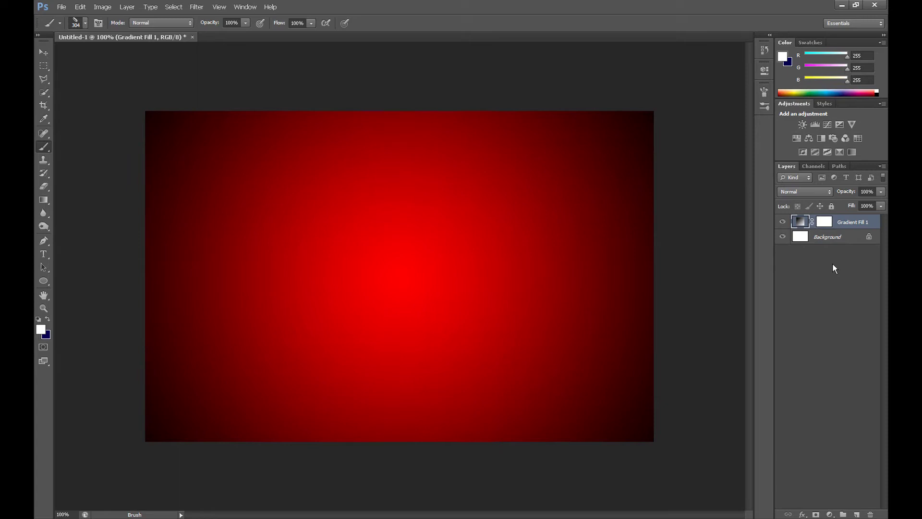
Add an empty Layer 1 above the gradient fill.
click(857, 514)
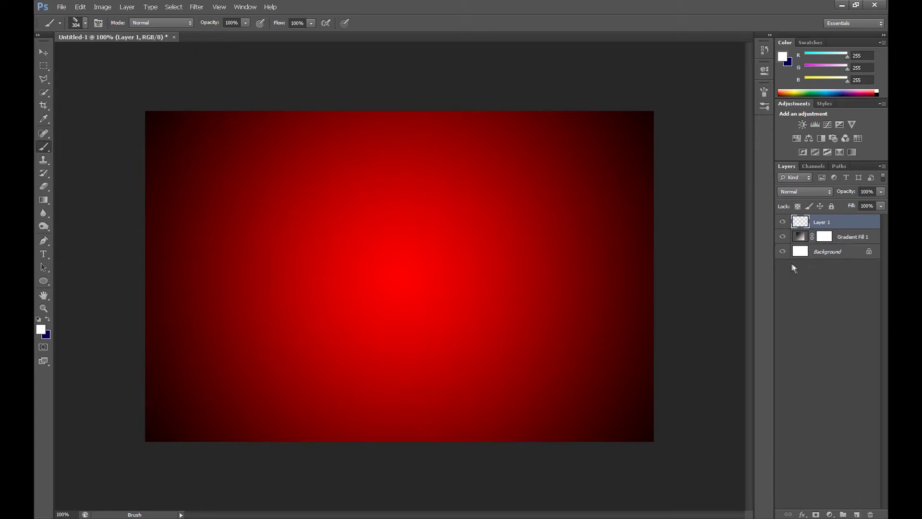
click(783, 236)
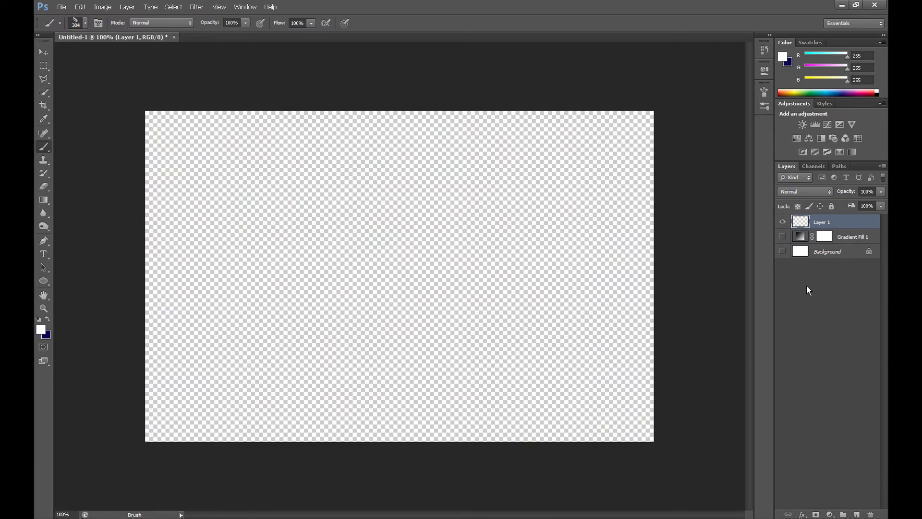
click(783, 236)
Load the bloodcells.abr brush set into the brush presets.
right_click(48, 148)
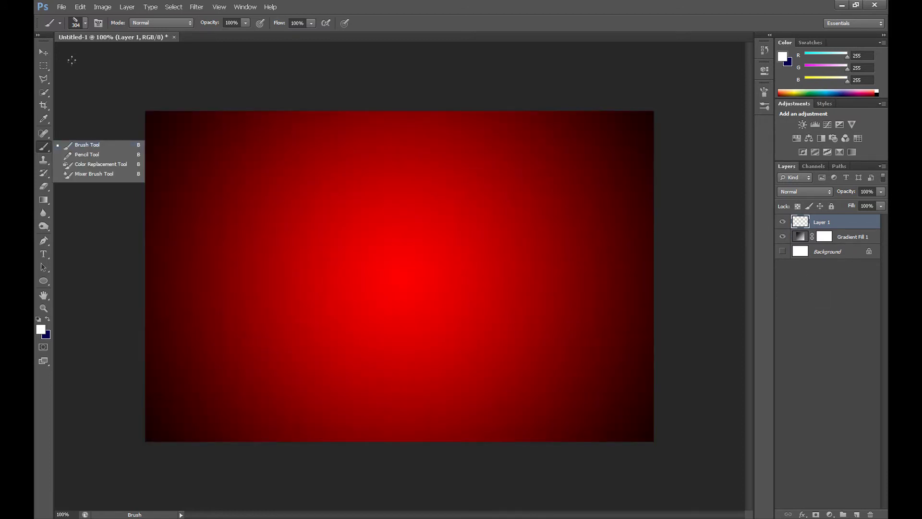
click(86, 22)
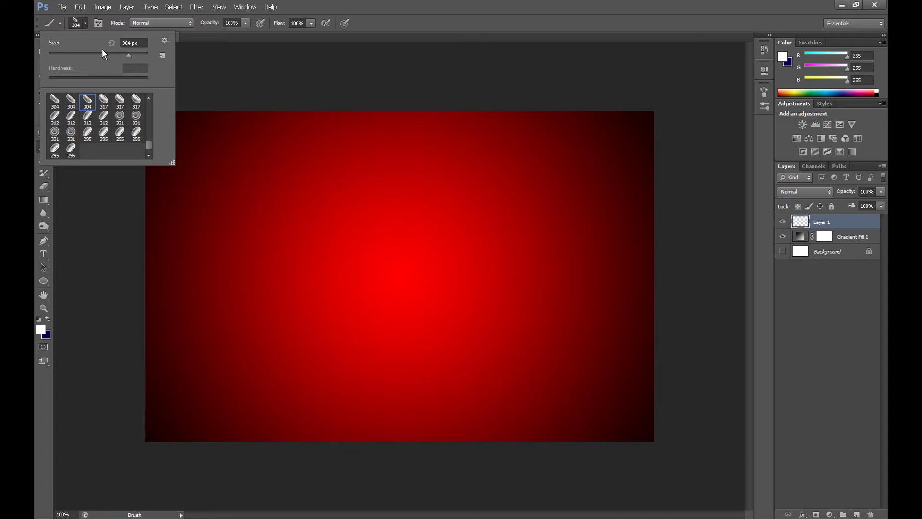
click(165, 41)
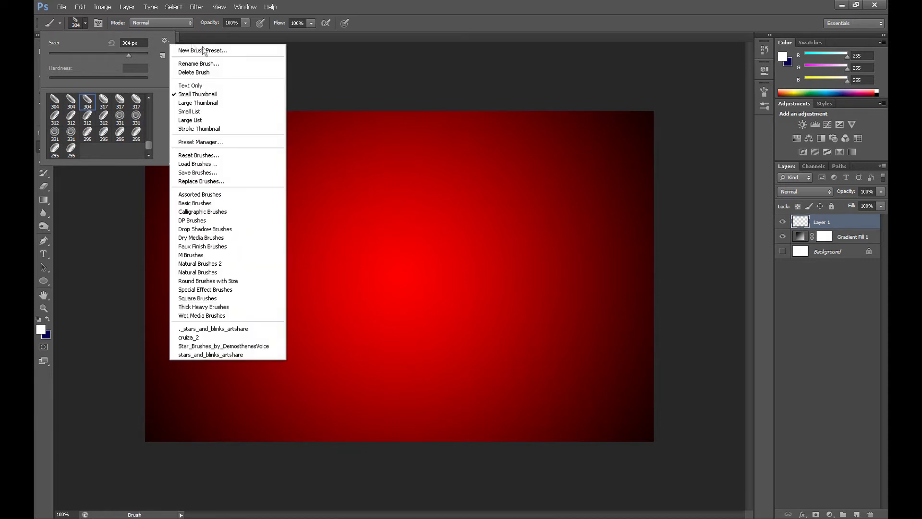
click(228, 163)
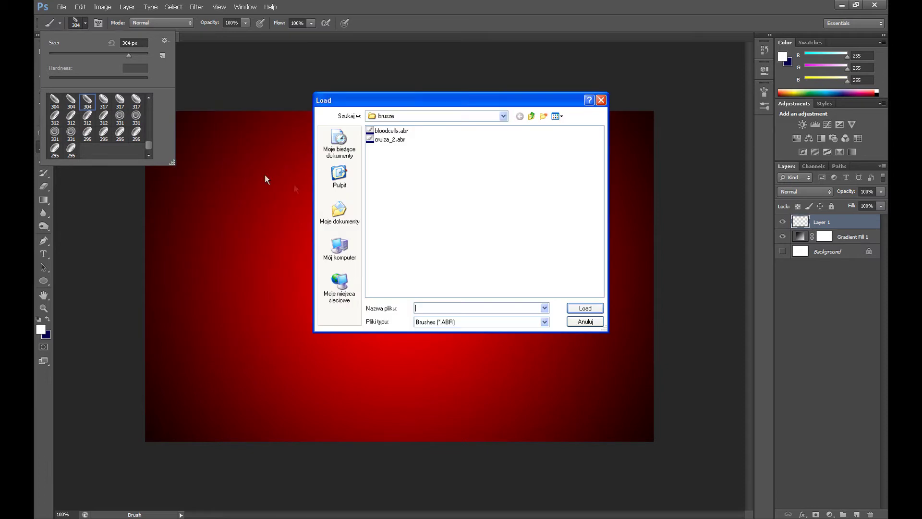
click(398, 131)
click(581, 308)
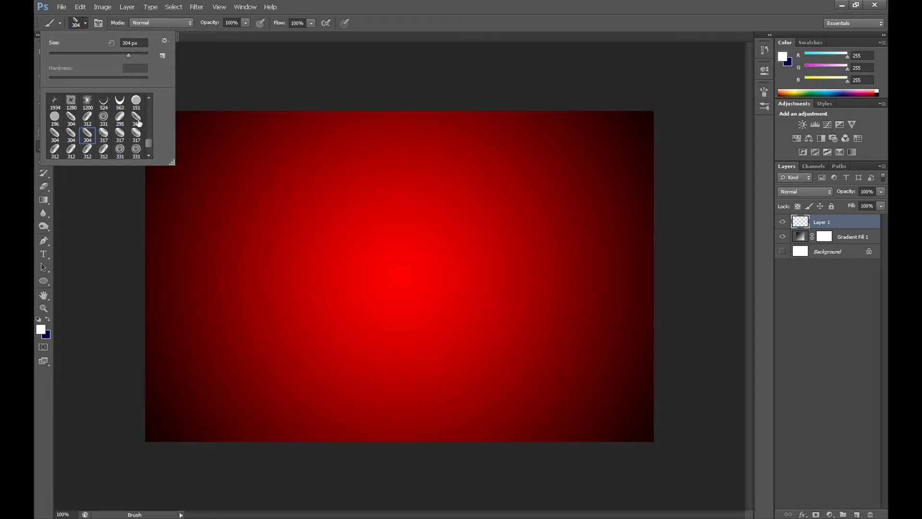
Select blood-cell brush 295 and reduce its size to about 147 px.
click(120, 117)
drag(127, 56, 110, 56)
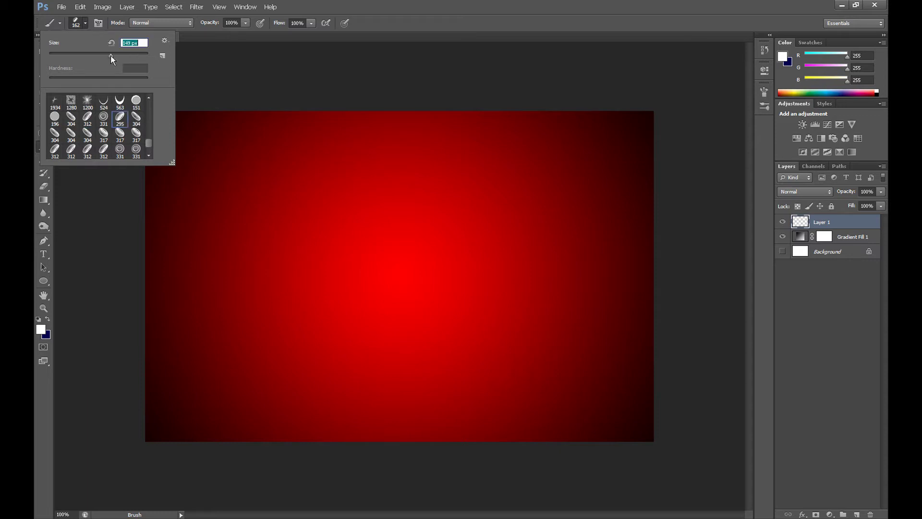
click(97, 23)
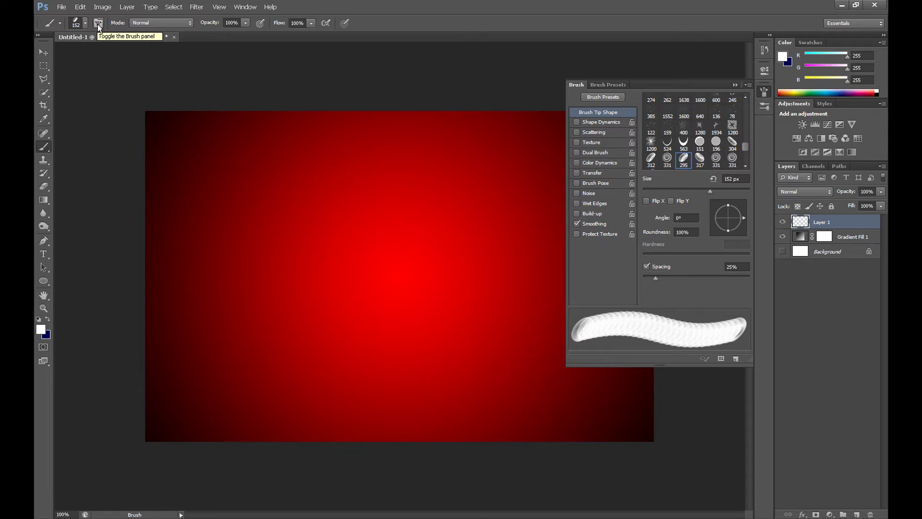
Enable Shape Dynamics and Scattering, reduce scatter, and set Count to 1.
click(590, 122)
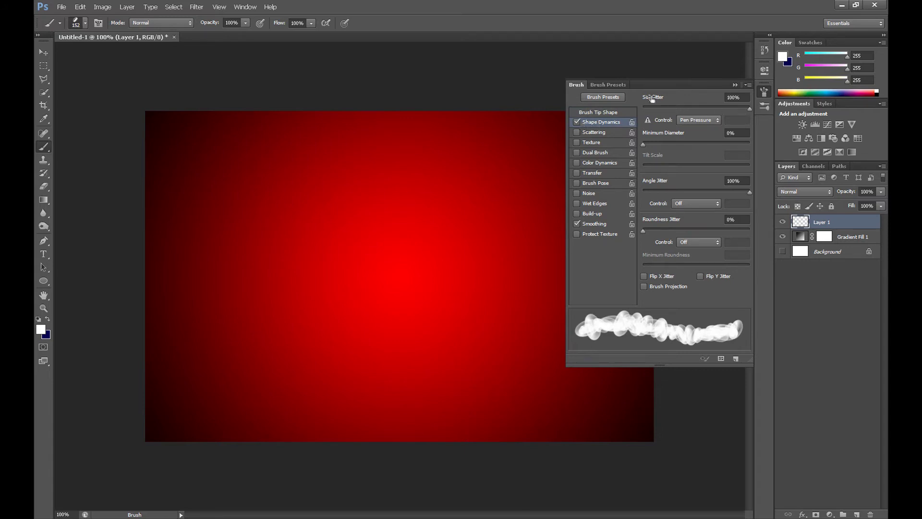
mouse_move(722, 109)
mouse_down()
mouse_move(660, 106)
mouse_move(738, 108)
mouse_move(699, 106)
mouse_up()
click(592, 131)
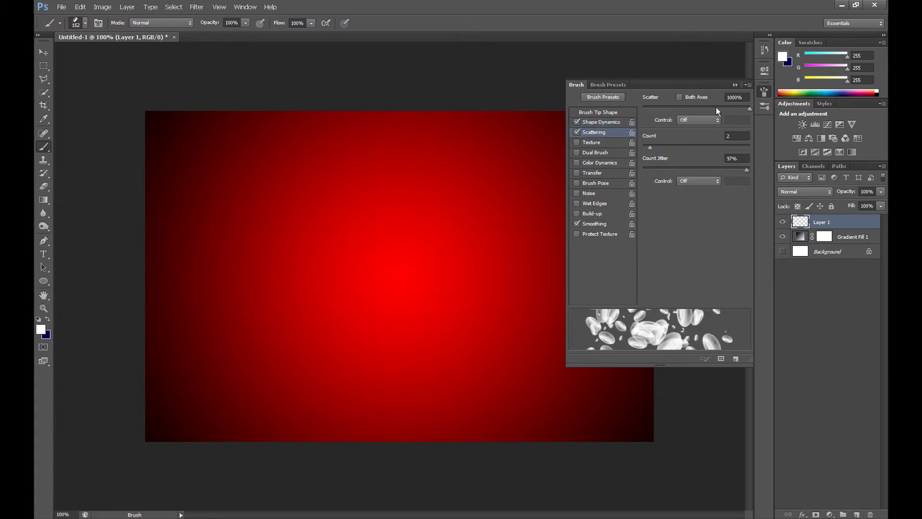
drag(716, 107, 675, 107)
drag(649, 146, 643, 145)
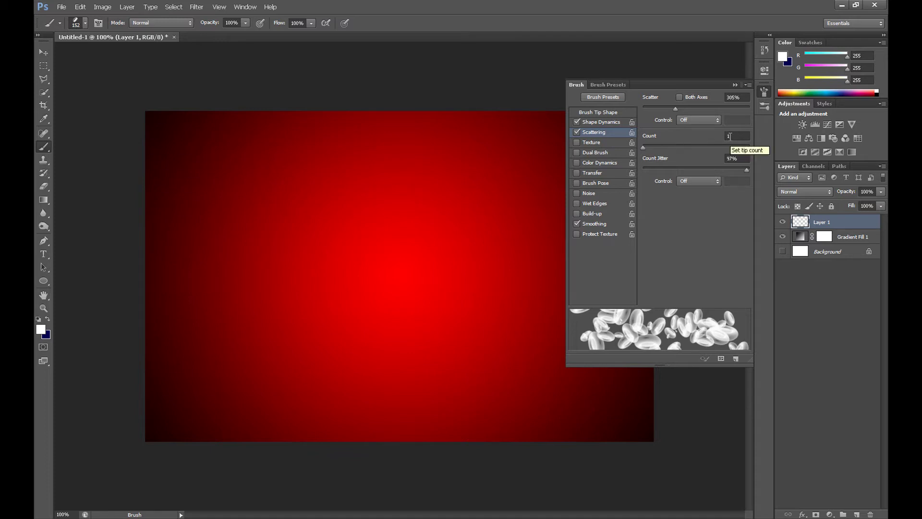
click(736, 84)
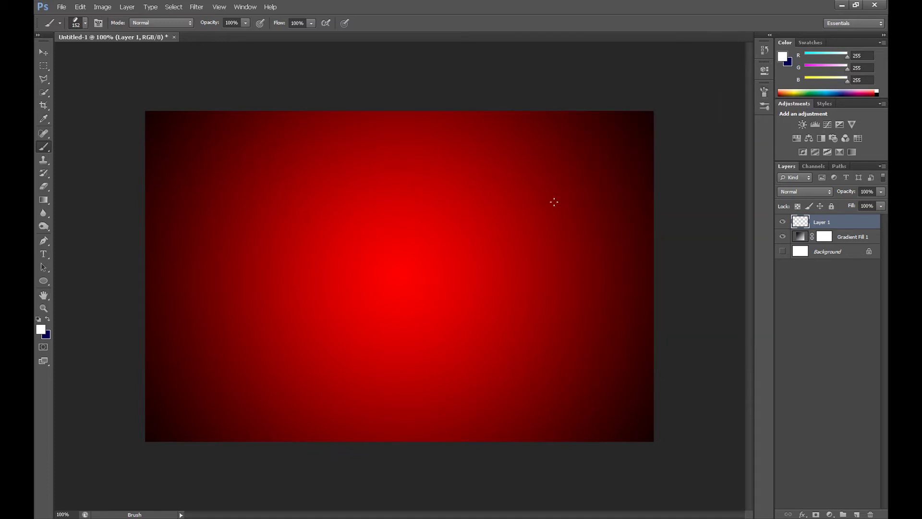
Stamp about two dozen blood cells across Layer 1.
click(466, 260)
click(370, 236)
click(335, 322)
click(488, 344)
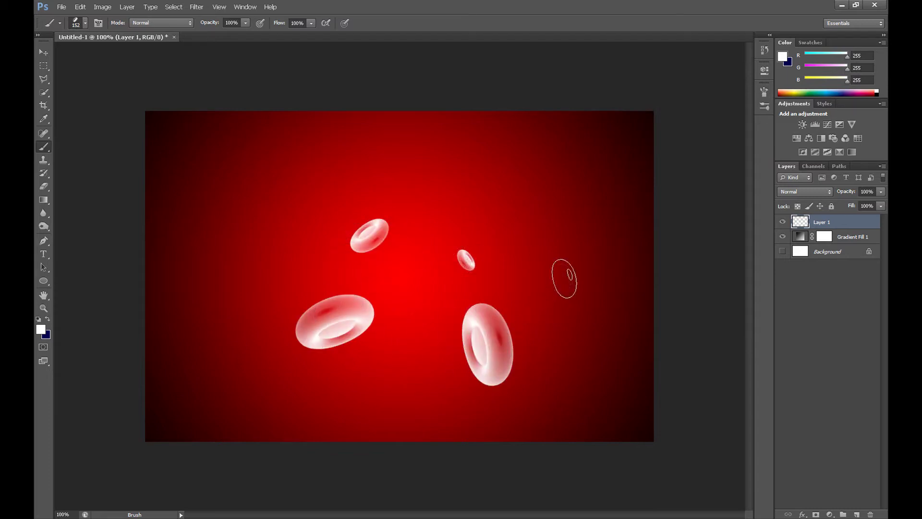
click(564, 278)
click(490, 206)
click(343, 184)
click(249, 212)
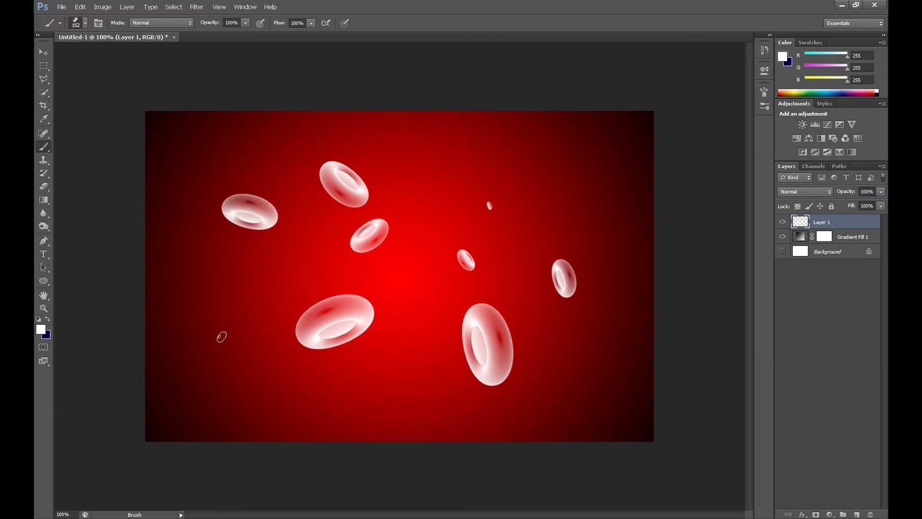
click(222, 344)
click(211, 408)
click(367, 387)
click(440, 308)
click(327, 265)
click(262, 296)
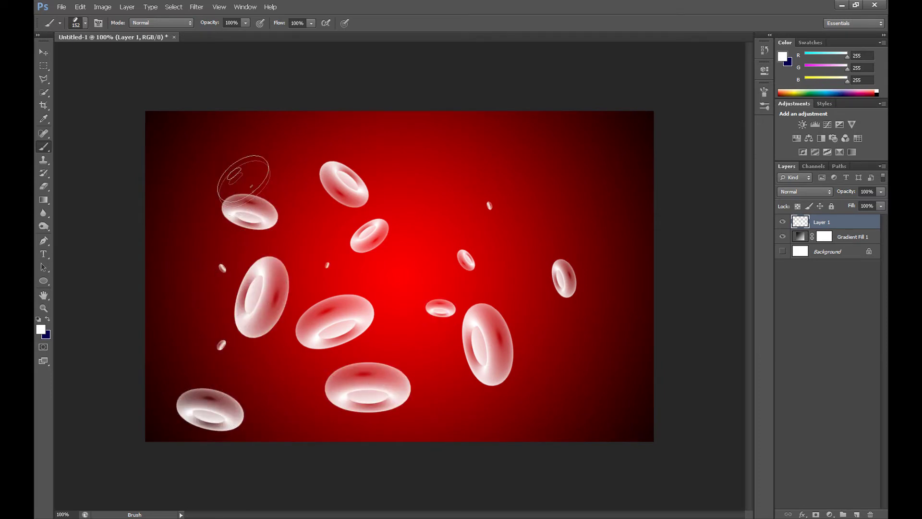
click(241, 161)
click(560, 171)
click(453, 188)
click(425, 220)
click(407, 164)
click(503, 231)
click(547, 342)
click(599, 400)
click(610, 324)
click(449, 398)
Shrink the brush to 74 px, fill the gaps with smaller cells, and hide Gradient Fill 1.
click(85, 23)
drag(77, 48, 71, 50)
click(312, 244)
click(389, 274)
click(418, 338)
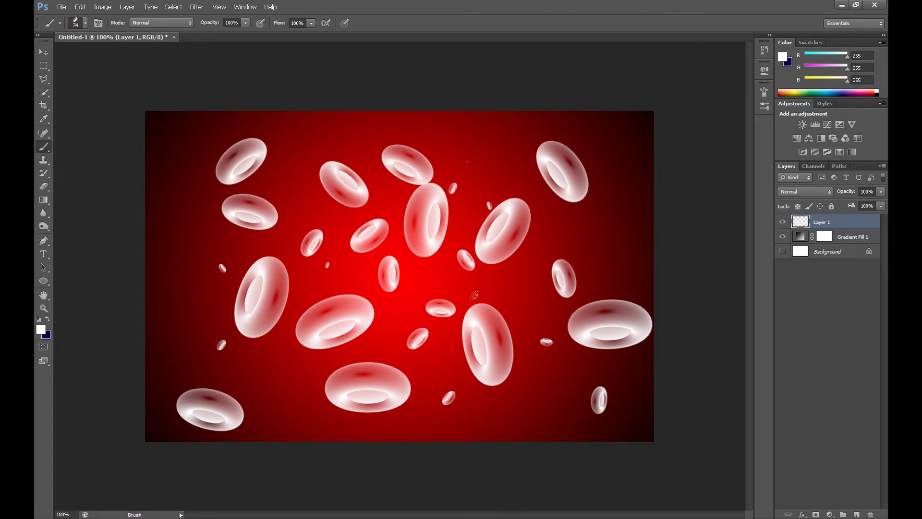
click(503, 182)
click(437, 148)
click(284, 175)
click(199, 221)
click(193, 317)
click(264, 382)
click(336, 405)
click(532, 415)
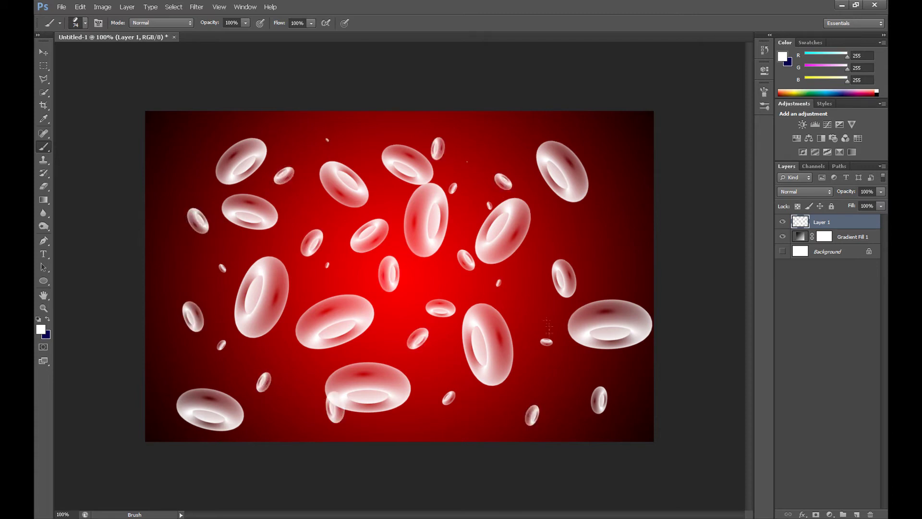
click(562, 225)
click(625, 238)
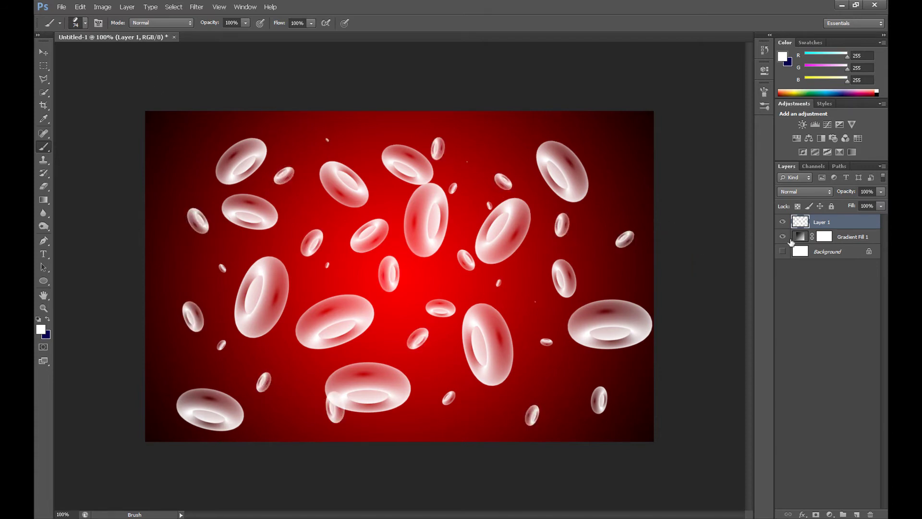
click(783, 236)
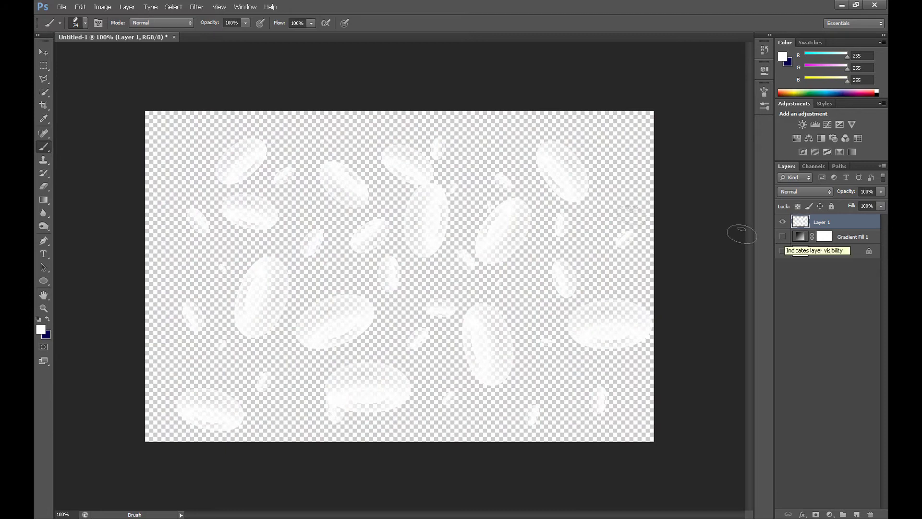
Define Layer 1's cells as a pattern named '1' and hide Layer 1.
click(81, 8)
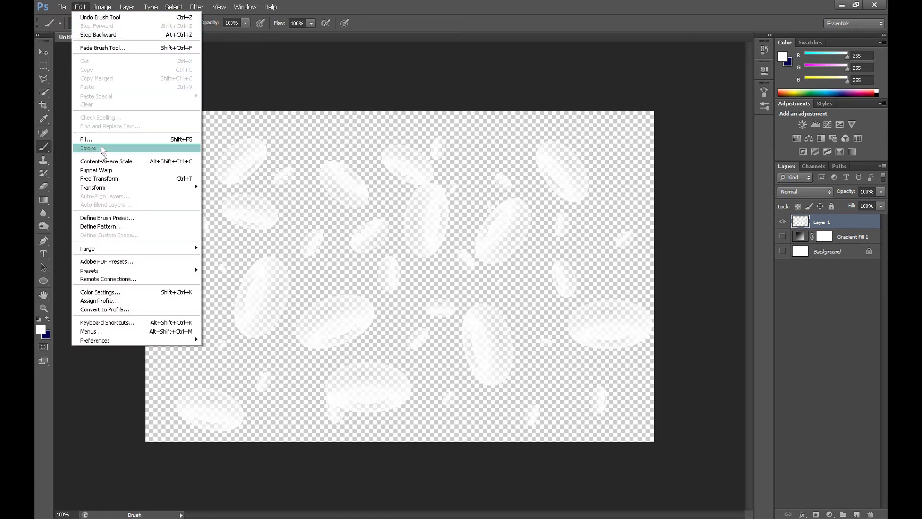
click(140, 225)
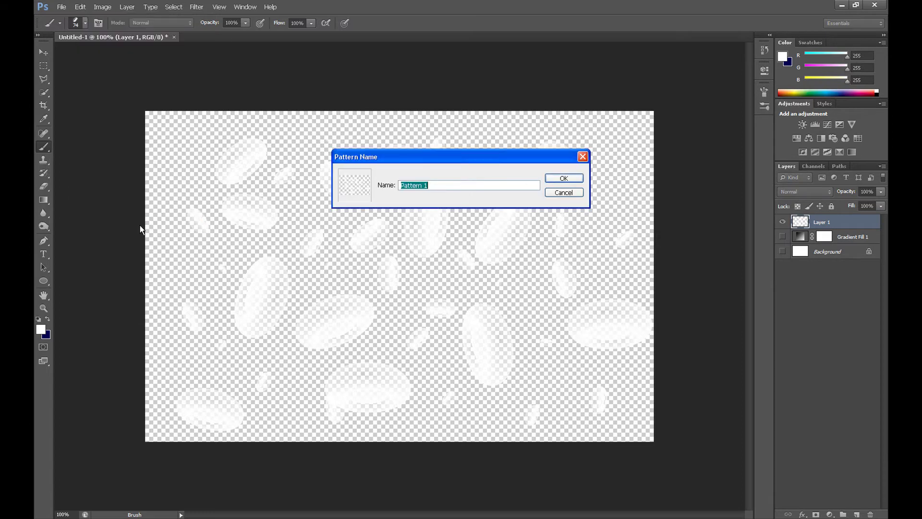
text(1)
click(564, 178)
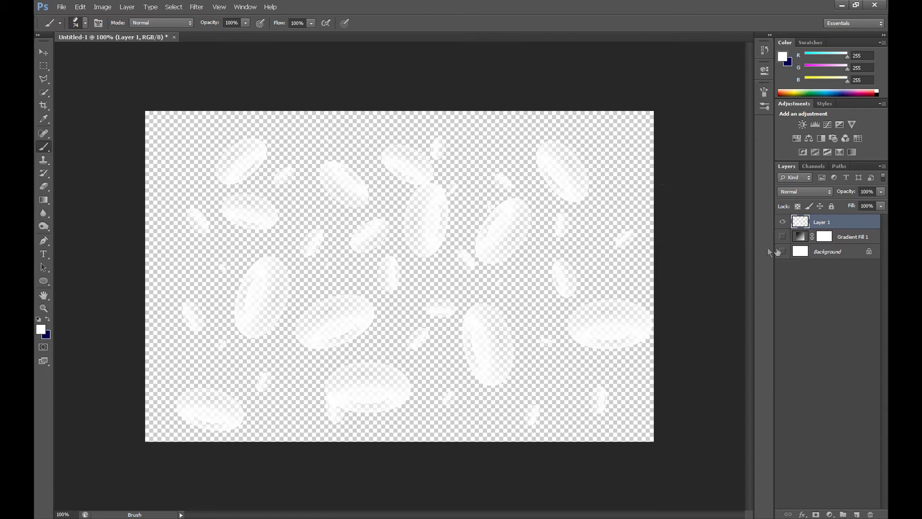
click(782, 222)
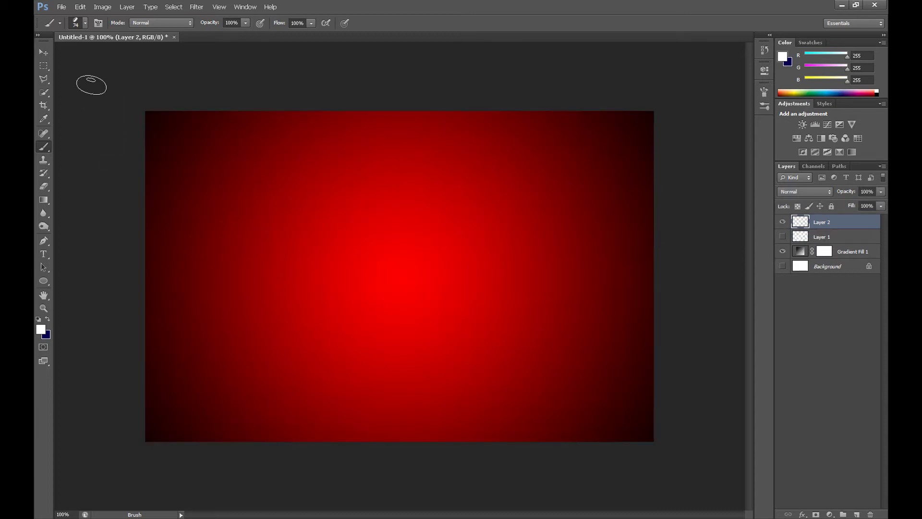
Choose the 317 px blood-cell brush preset.
click(85, 23)
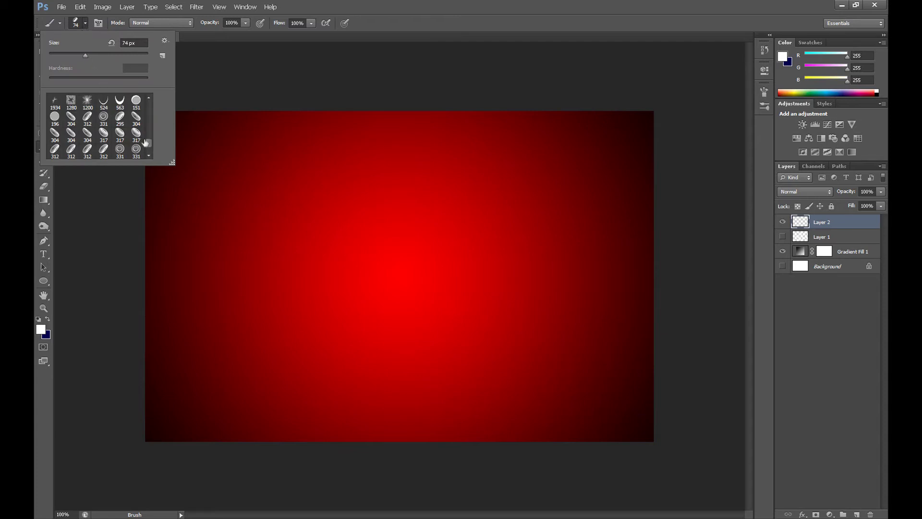
drag(148, 143, 147, 145)
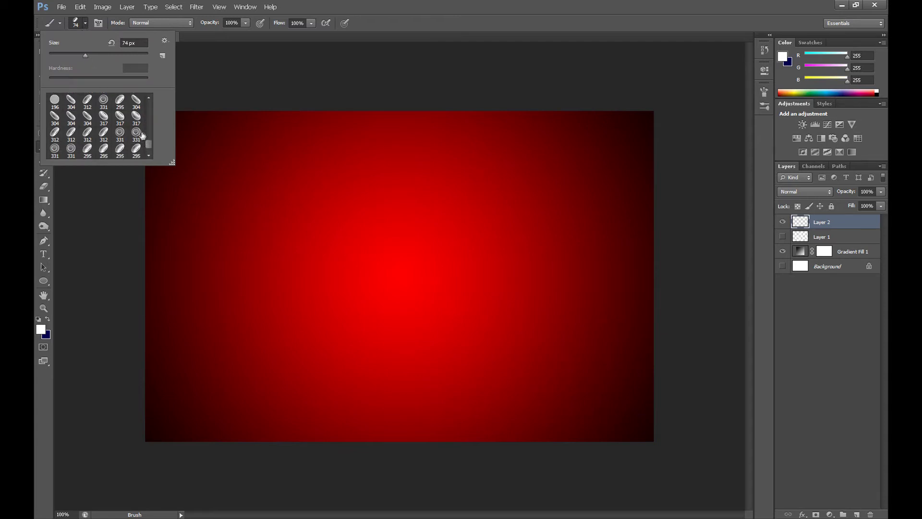
click(120, 118)
scroll(150, 145, down, 1)
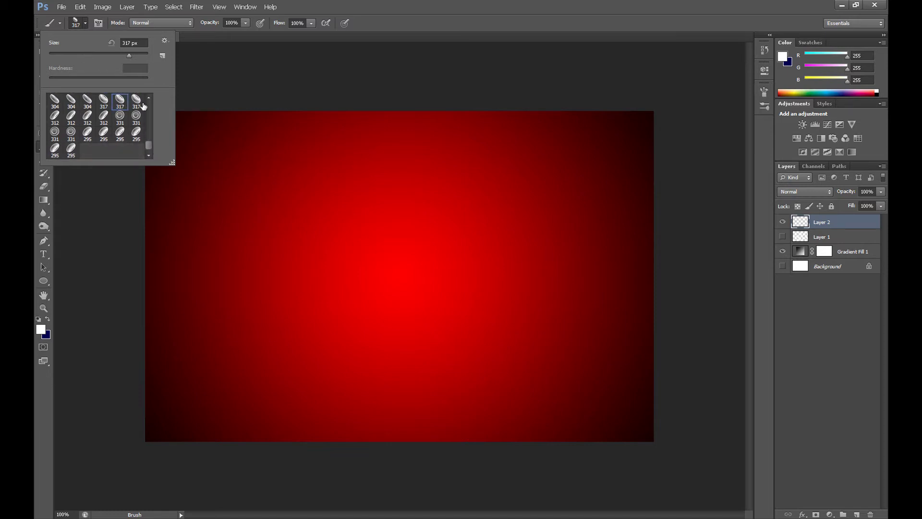
Lower the brush's Scatter to about 286% with count 1.
click(100, 22)
click(100, 22)
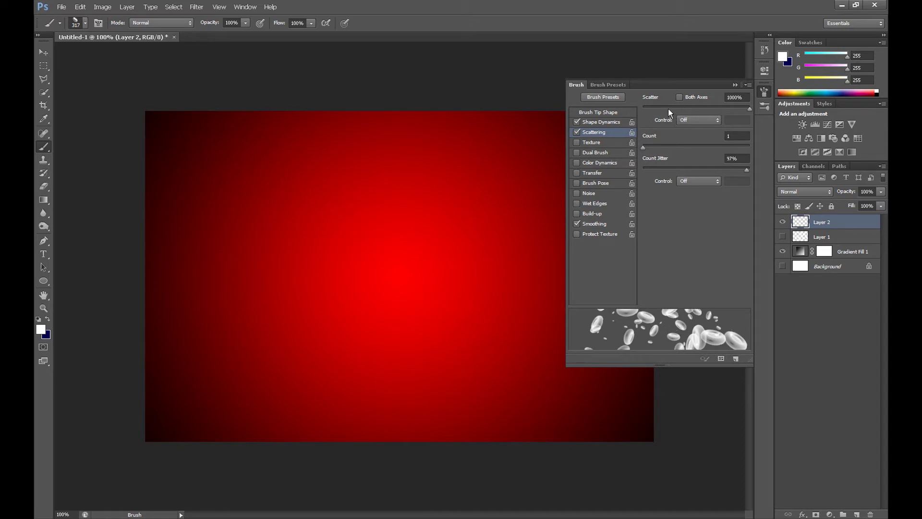
mouse_move(668, 108)
mouse_down()
mouse_move(682, 108)
mouse_move(674, 109)
mouse_up()
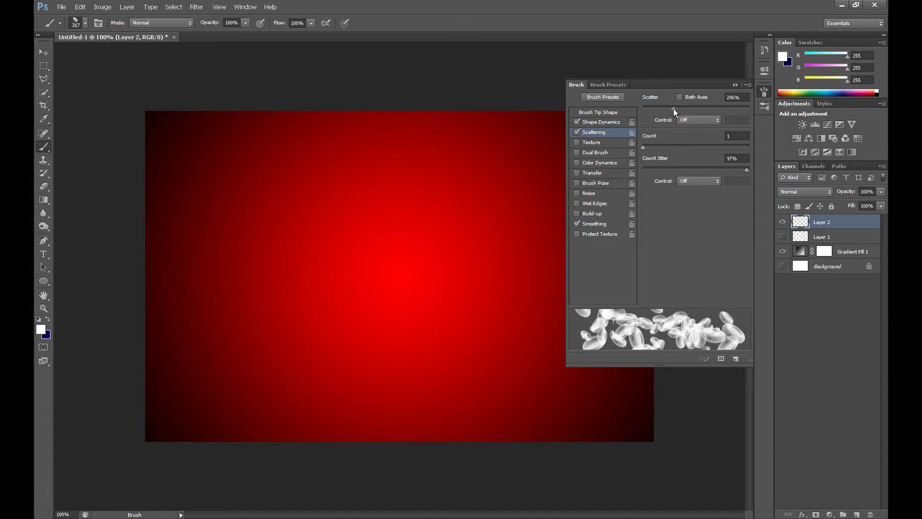
click(589, 122)
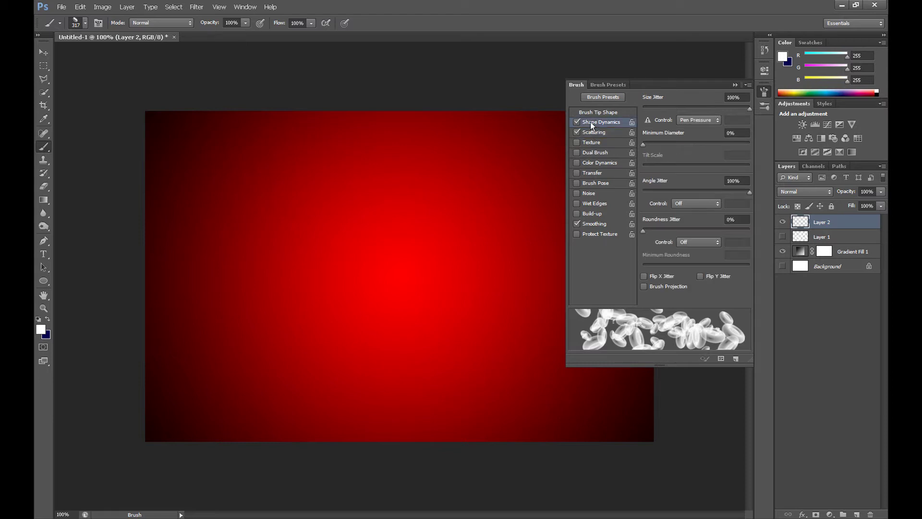
click(735, 85)
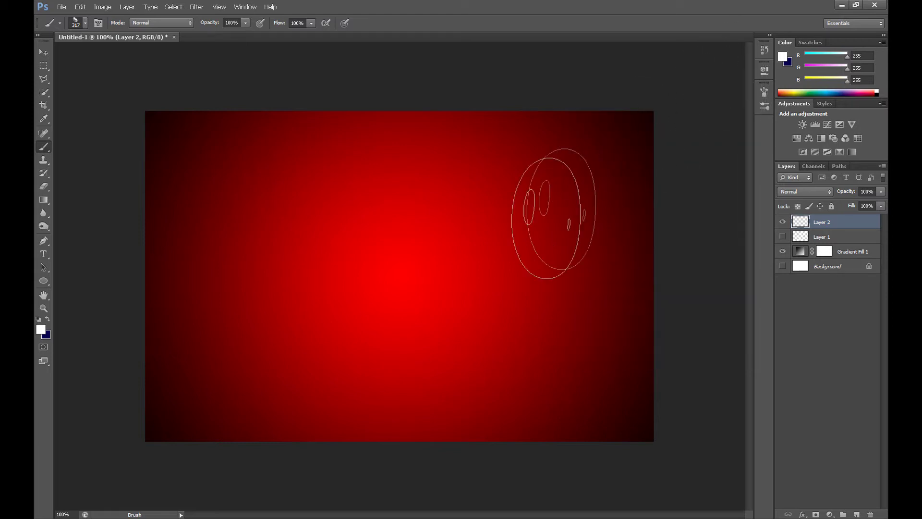
Set the brush to 93 px and paint many blood cells on Layer 2.
click(85, 22)
click(94, 56)
key(Return)
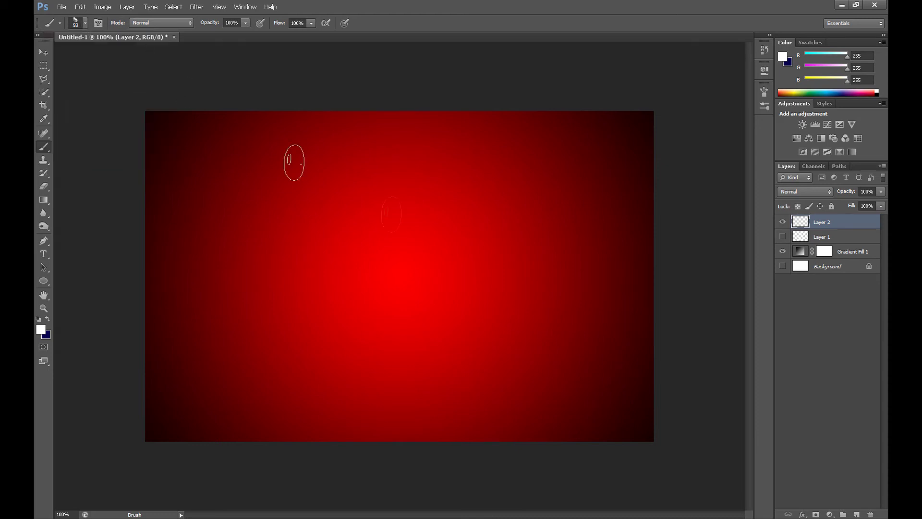
click(478, 228)
click(428, 274)
click(318, 191)
mouse_move(274, 289)
mouse_down()
mouse_move(258, 361)
mouse_move(274, 405)
mouse_move(264, 313)
mouse_move(384, 191)
mouse_move(576, 273)
mouse_move(259, 375)
mouse_move(228, 234)
mouse_move(367, 243)
mouse_move(391, 388)
mouse_move(393, 166)
mouse_move(413, 206)
mouse_move(528, 251)
mouse_move(465, 281)
mouse_up()
click(84, 24)
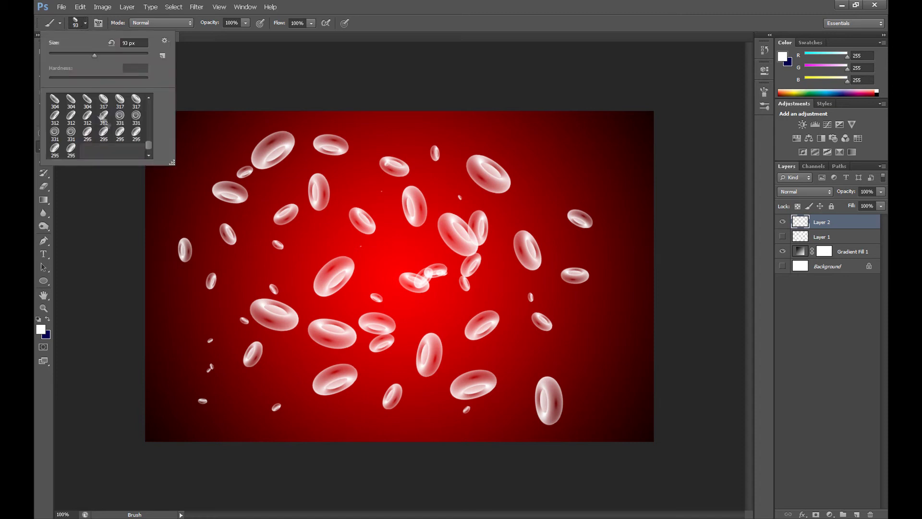
Hide Gradient Fill 1 and start defining Layer 2's cells as a pattern.
click(799, 250)
click(782, 251)
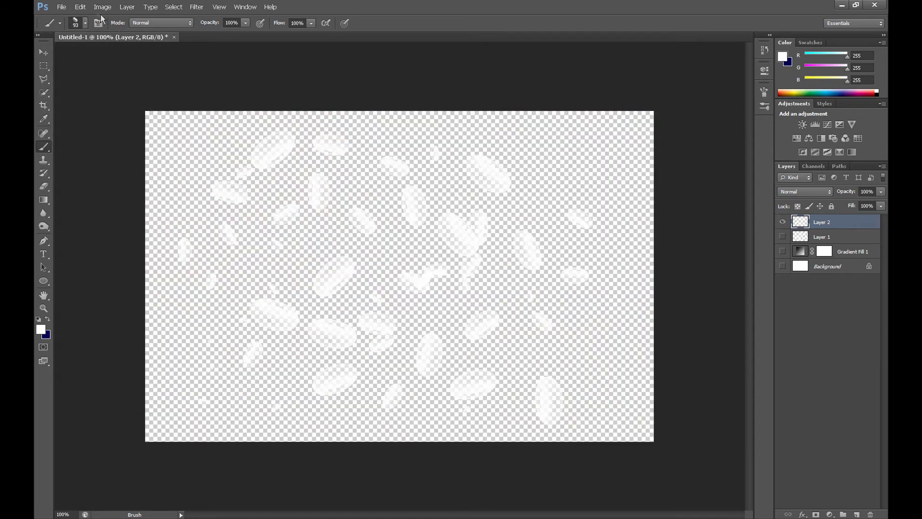
click(80, 6)
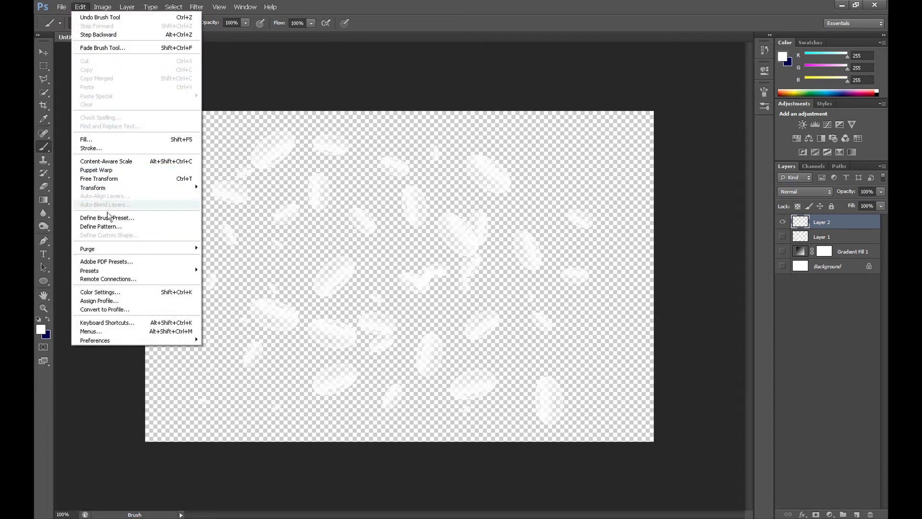
click(108, 226)
Save the pattern as '2', hide Layer 2, and add a new Layer 3.
key(BackSpace)
click(560, 178)
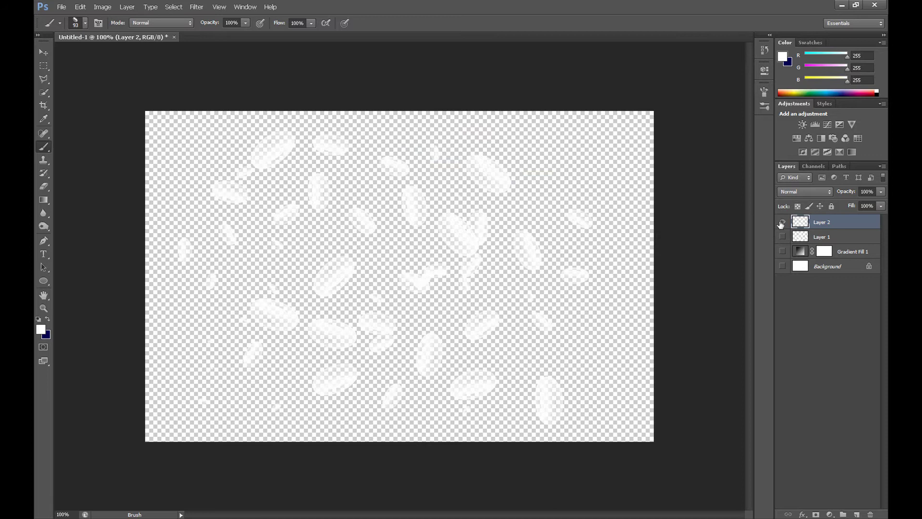
click(783, 222)
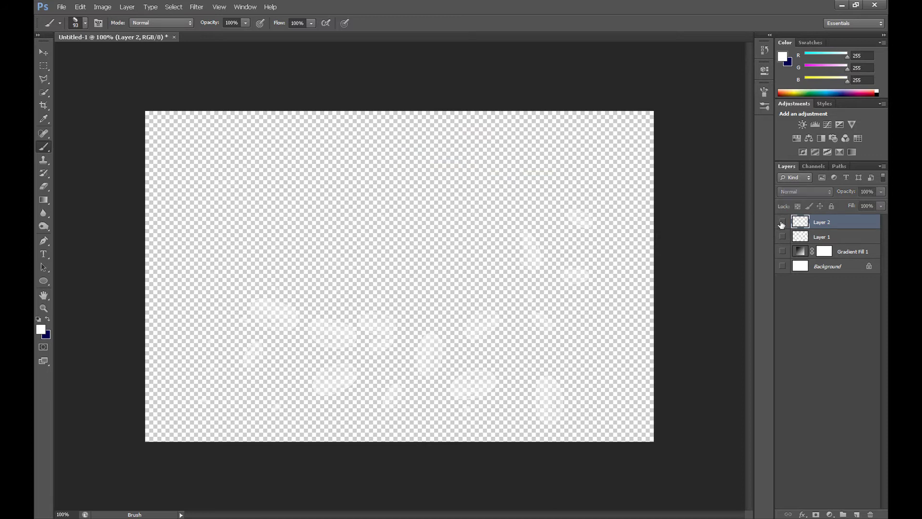
click(856, 514)
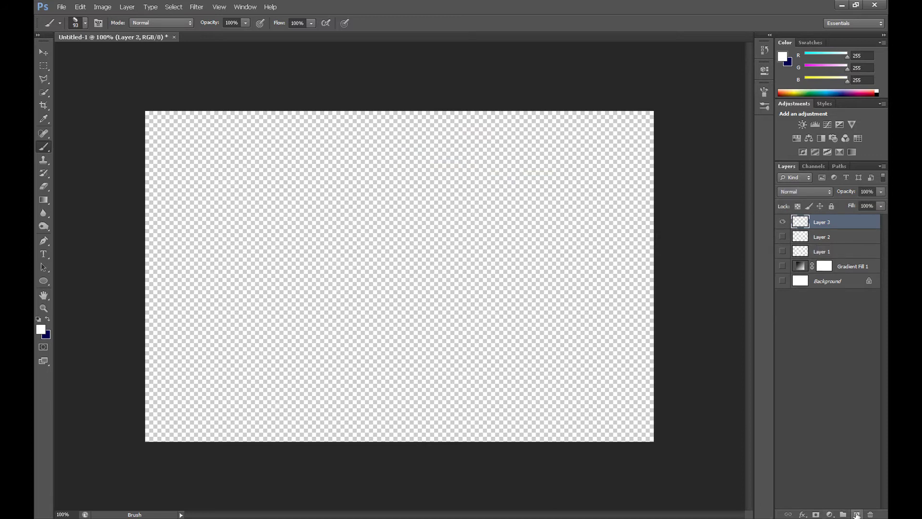
Choose the 331 px ring-cell brush and raise its Scatter to about 239%.
click(85, 23)
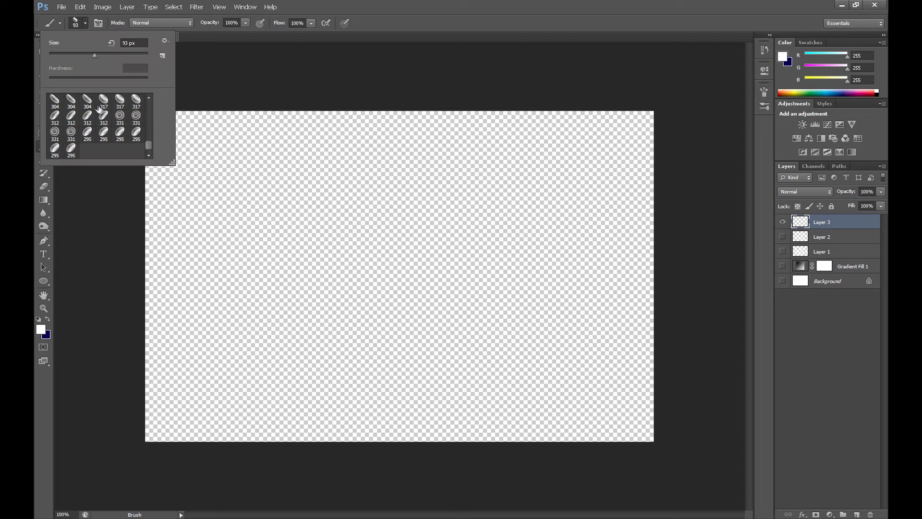
click(54, 132)
click(97, 24)
click(599, 131)
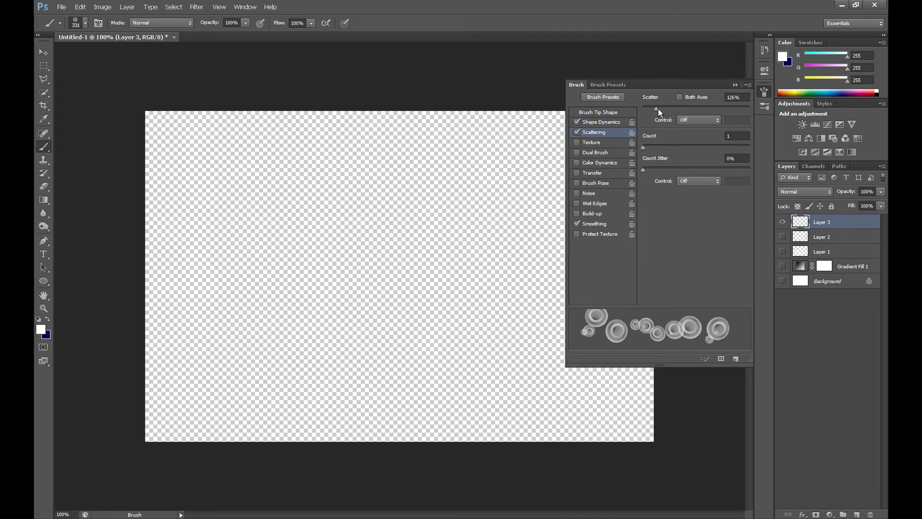
drag(658, 109, 666, 108)
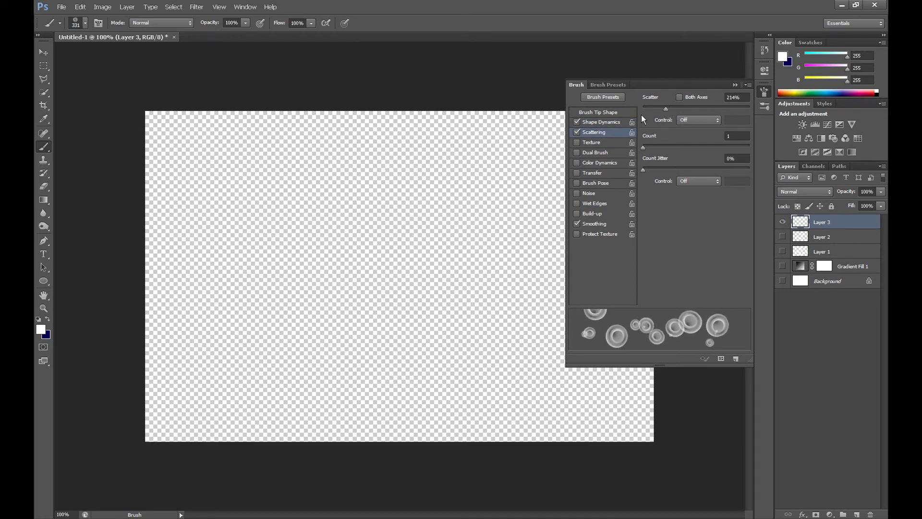
click(734, 86)
Set the brush to 100 px and stamp a few ring cells on Layer 3.
click(85, 23)
mouse_move(103, 54)
mouse_down()
mouse_move(83, 54)
mouse_move(99, 54)
mouse_up()
click(86, 23)
click(363, 216)
click(486, 272)
Show the red gradient and stamp a first batch of ring cells across Layer 3.
click(387, 334)
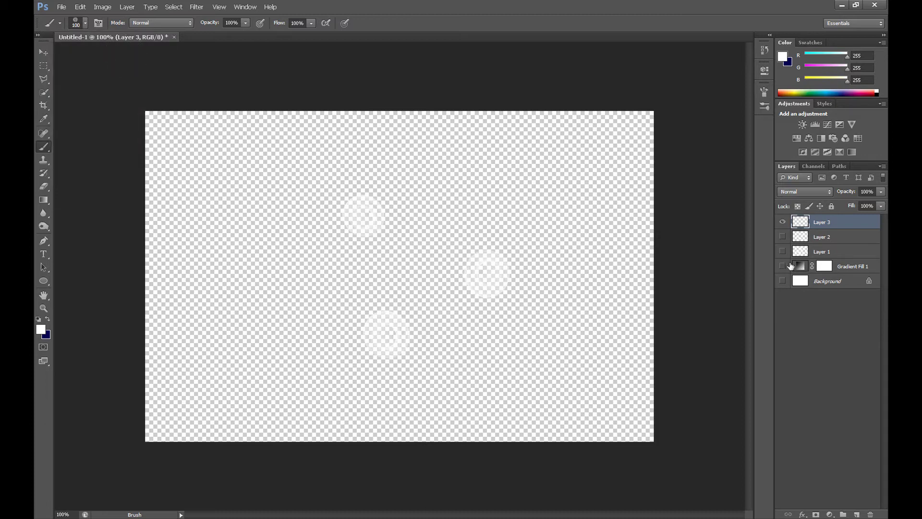
click(783, 266)
click(493, 197)
click(336, 261)
click(228, 212)
click(216, 337)
click(309, 401)
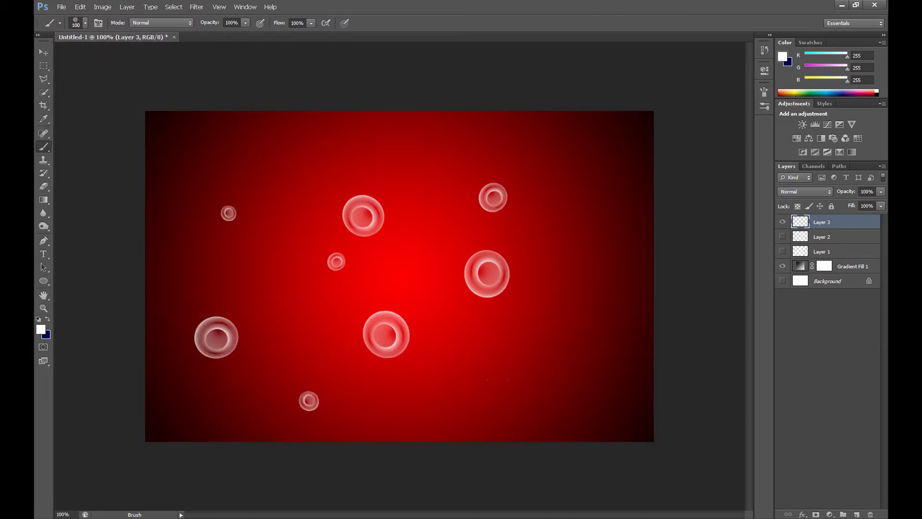
click(598, 326)
click(447, 387)
click(231, 263)
click(176, 280)
click(274, 351)
click(287, 249)
click(286, 145)
click(310, 332)
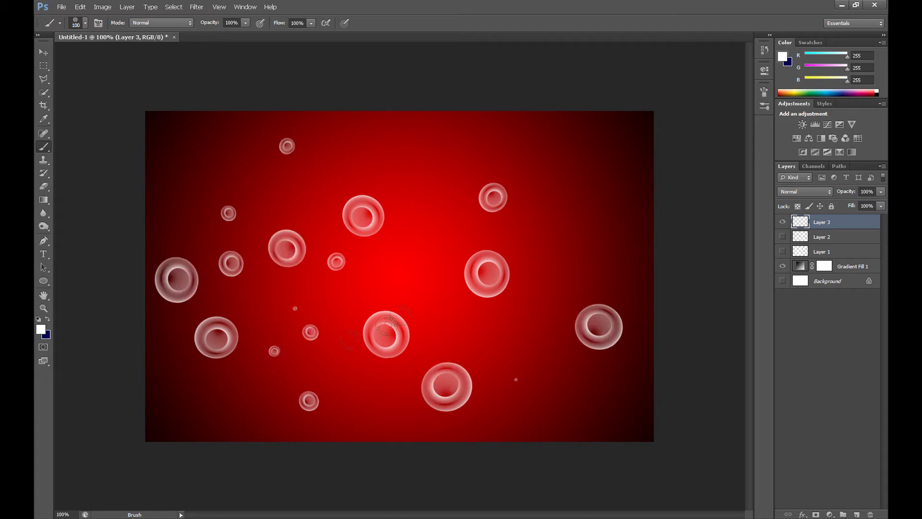
Stamp more ring cells of varied sizes into the remaining gaps across the canvas.
click(427, 283)
click(374, 384)
click(223, 409)
click(179, 392)
click(248, 383)
click(412, 292)
click(478, 230)
click(591, 246)
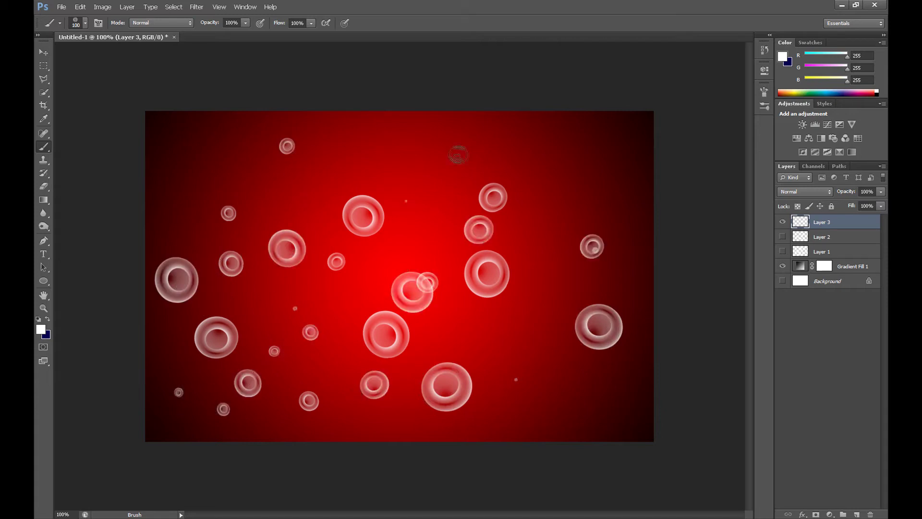
click(457, 154)
click(536, 414)
click(579, 349)
click(456, 324)
click(419, 226)
click(318, 164)
click(197, 150)
click(305, 197)
click(410, 145)
click(570, 166)
click(548, 225)
click(595, 405)
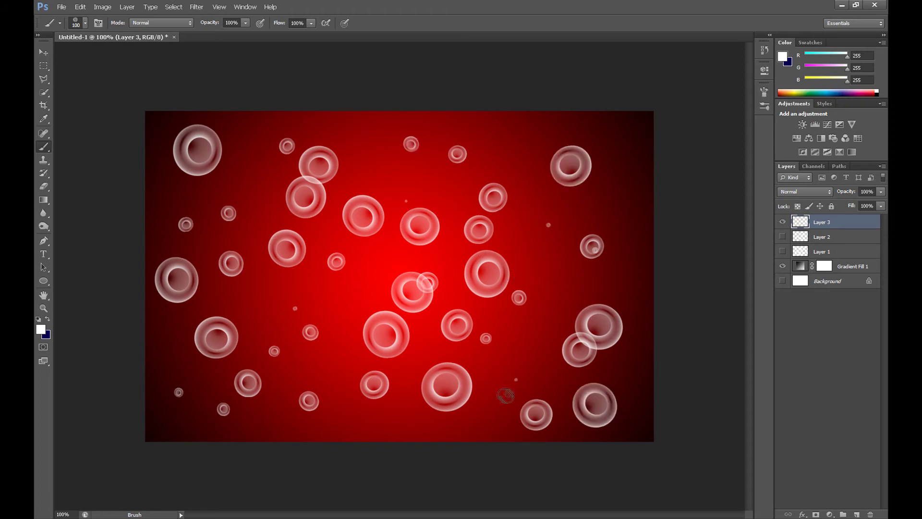
Hide Gradient Fill 1 and define the visible bubble artwork as a new pattern.
click(783, 266)
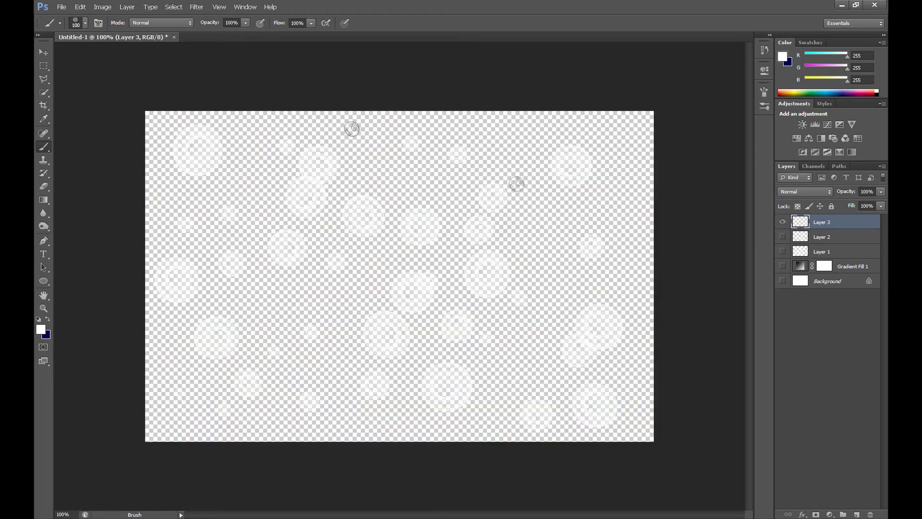
click(80, 7)
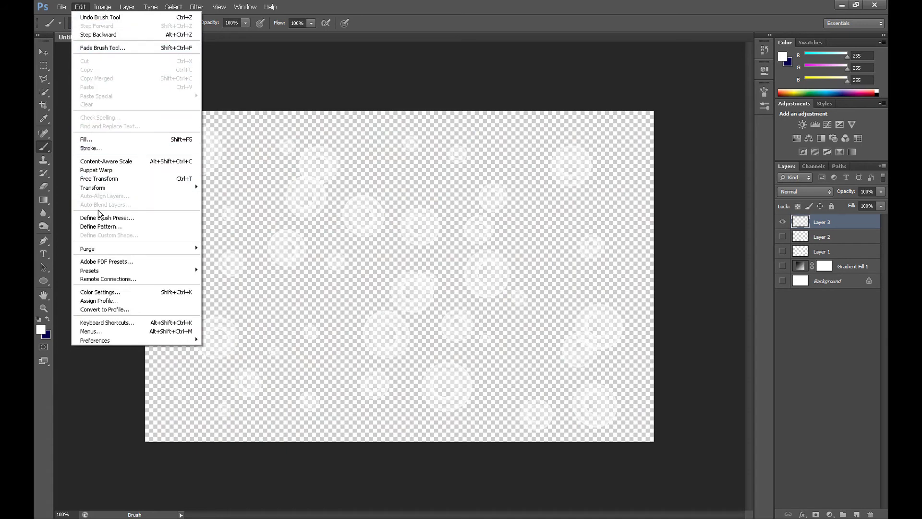
click(103, 227)
key(BackSpace)
key(Return)
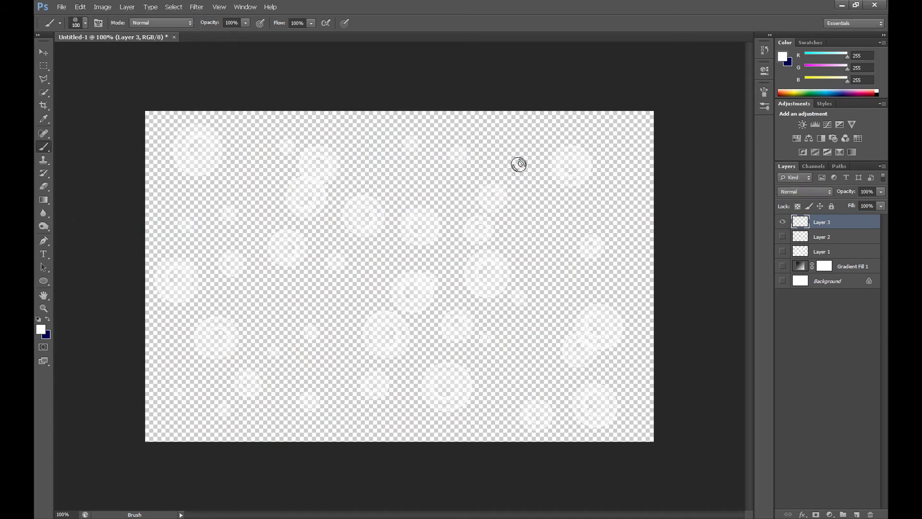
Delete Layers 1, 2 and 3, then make Gradient Fill 1 visible again.
click(783, 222)
ctrl+click(819, 253)
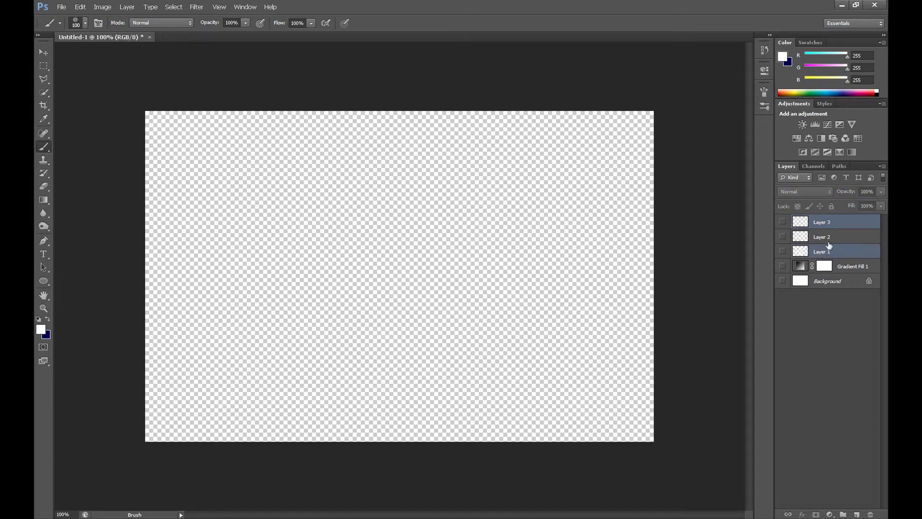
ctrl+click(831, 240)
right_click(831, 243)
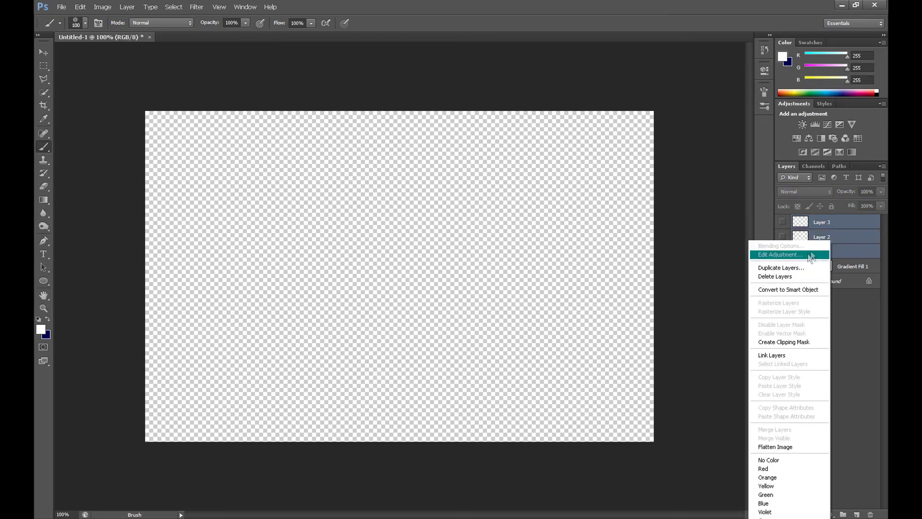
click(797, 274)
click(419, 201)
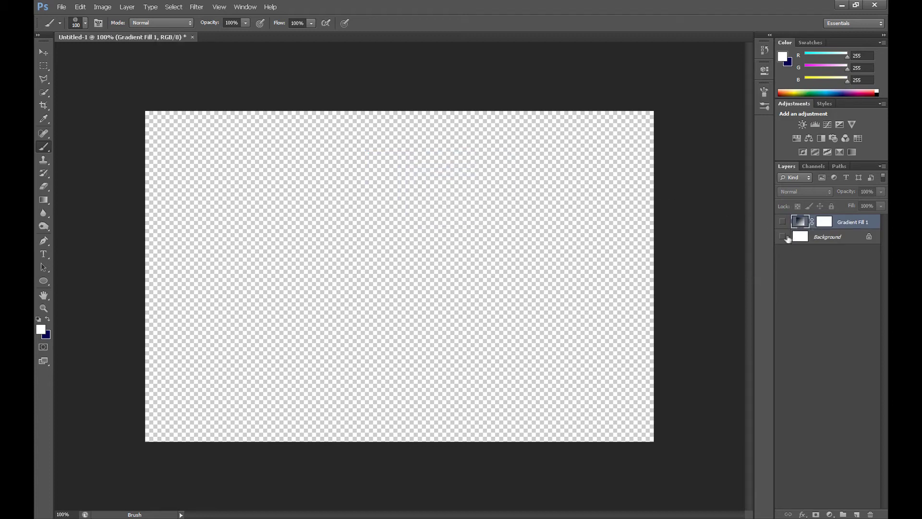
click(783, 222)
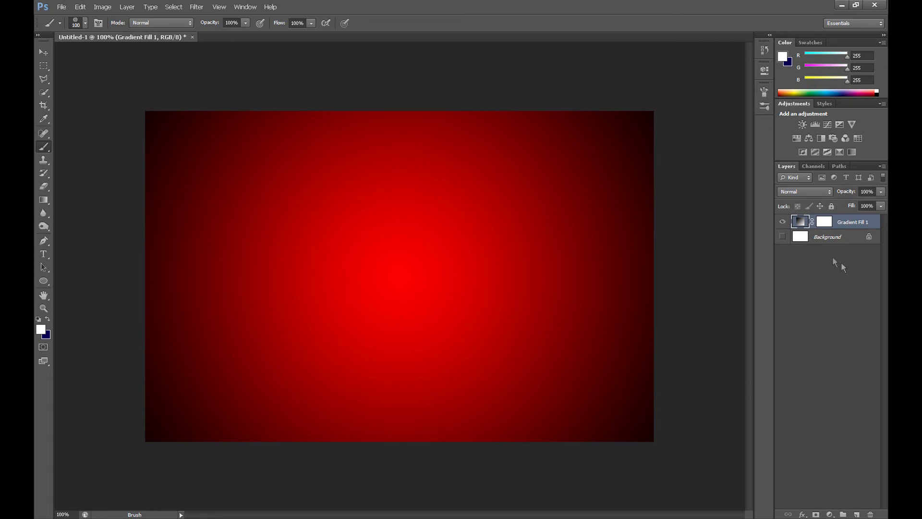
Add a white Solid Color fill layer and set its Fill to 0%.
click(858, 514)
click(830, 514)
click(771, 343)
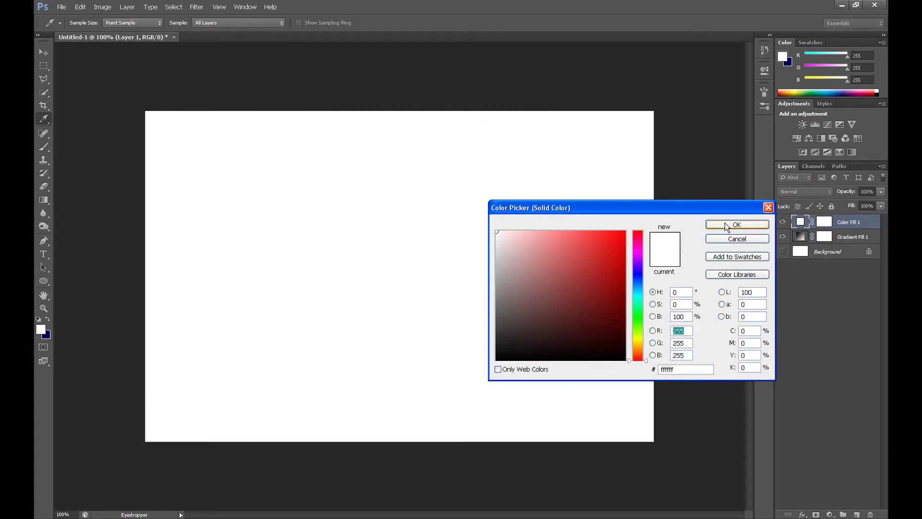
click(726, 223)
click(881, 206)
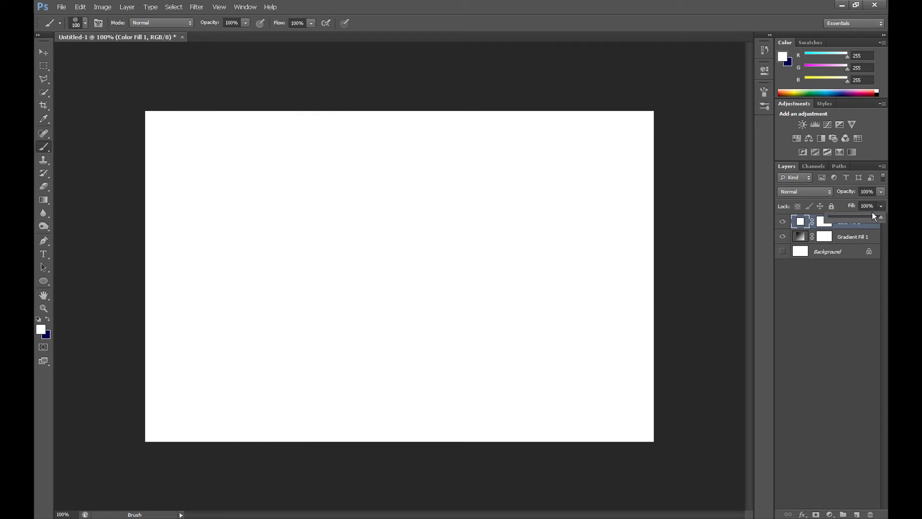
drag(869, 215, 806, 221)
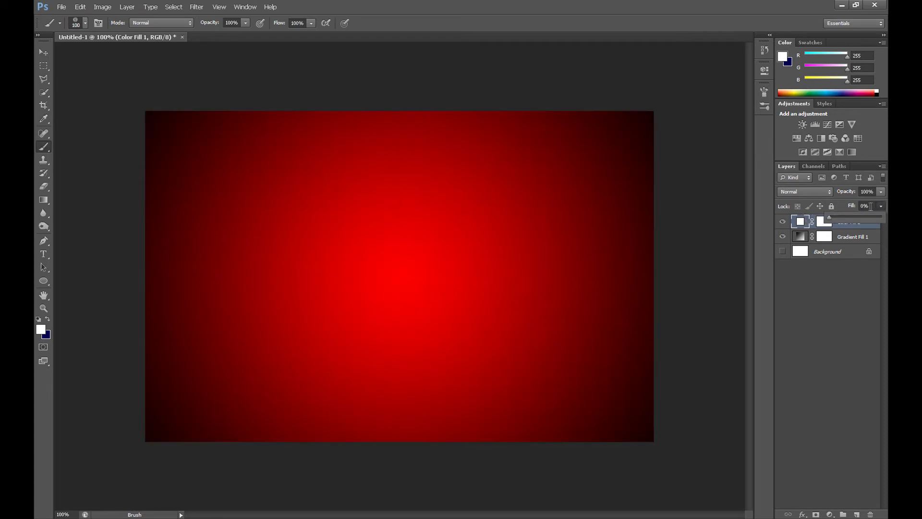
click(880, 205)
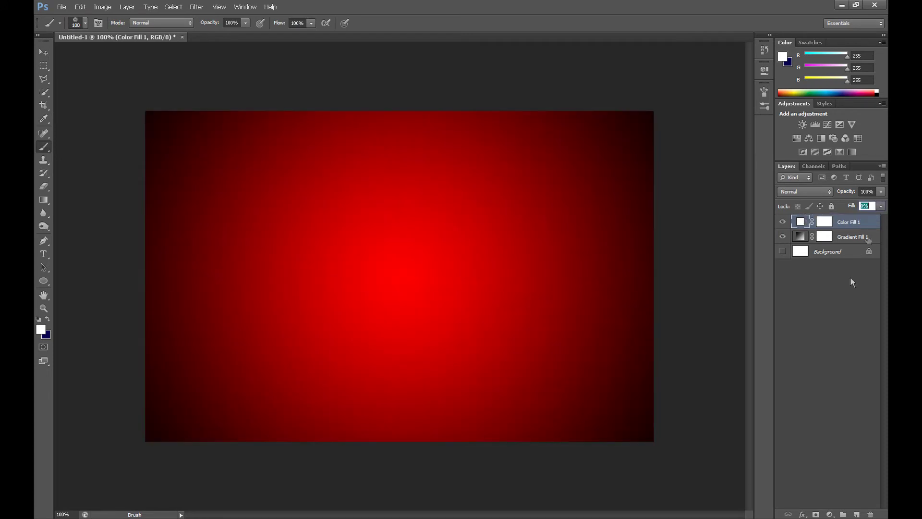
Give Color Fill 1 a Pattern Overlay using the new blood-cell pattern in Overlay mode.
click(802, 515)
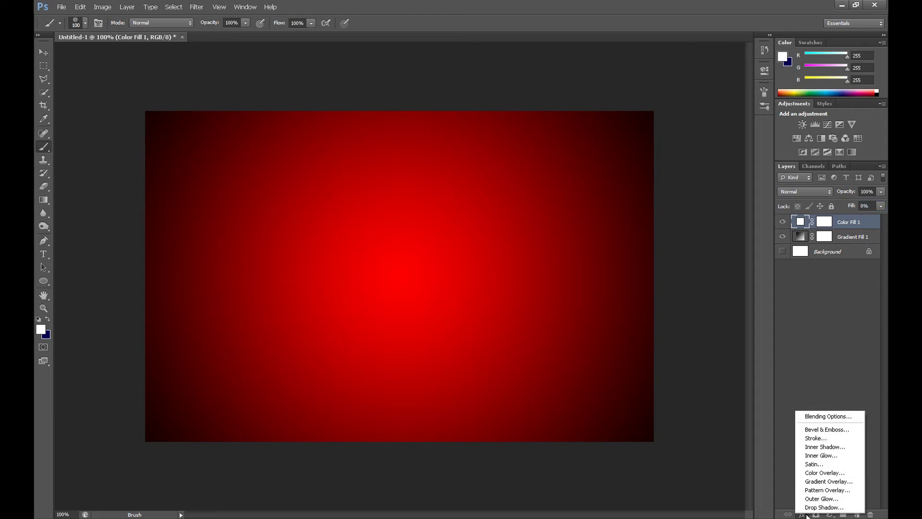
click(835, 490)
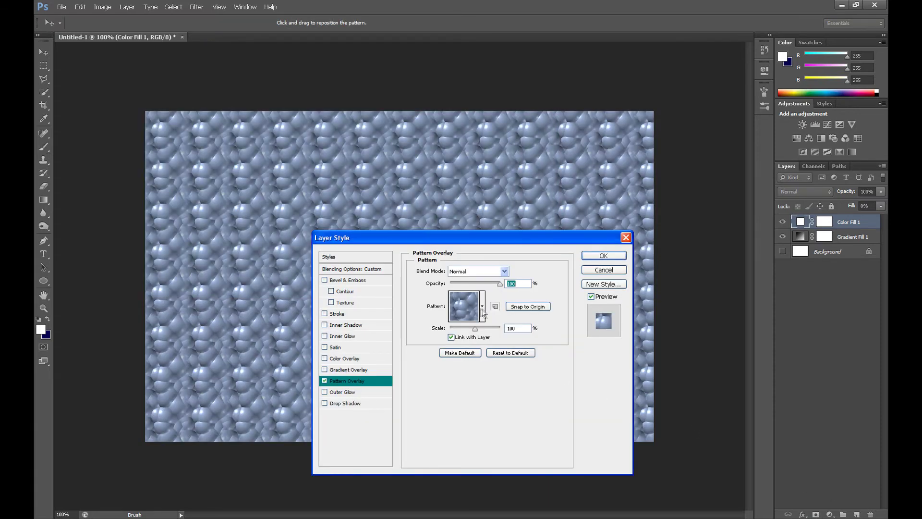
click(482, 308)
click(466, 356)
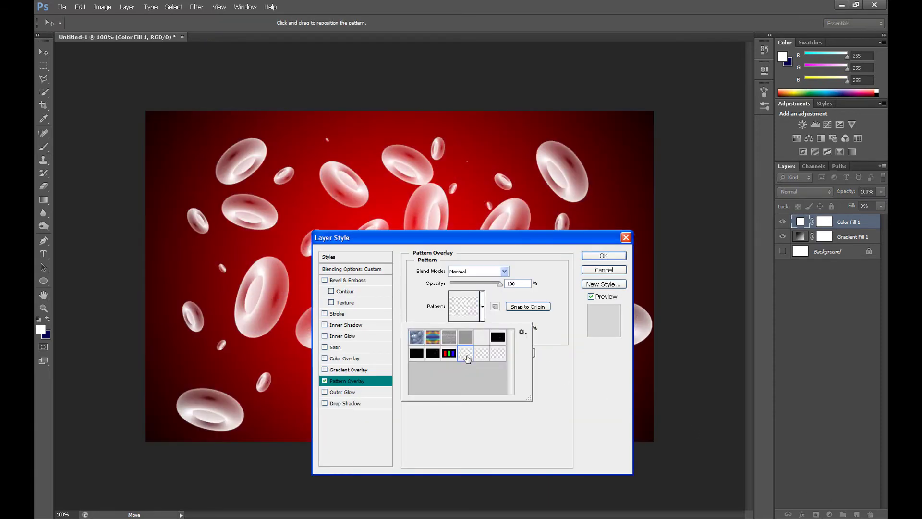
click(497, 247)
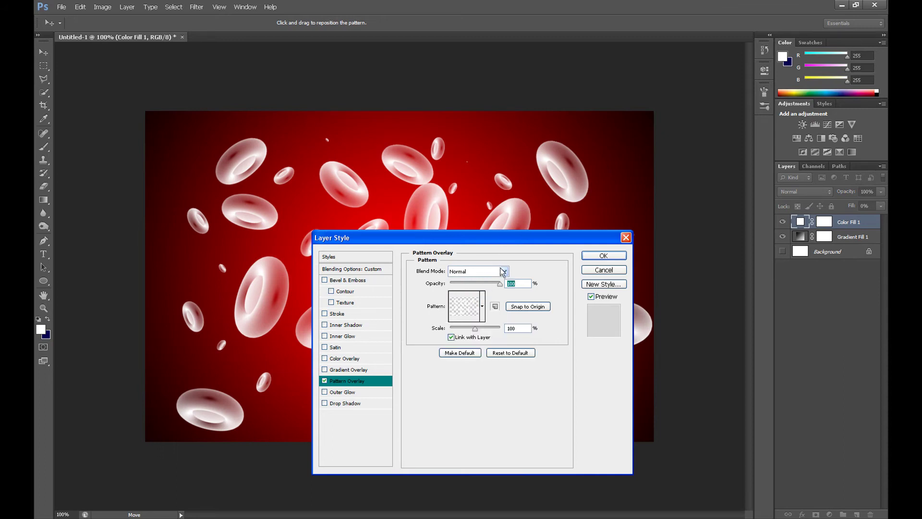
click(504, 270)
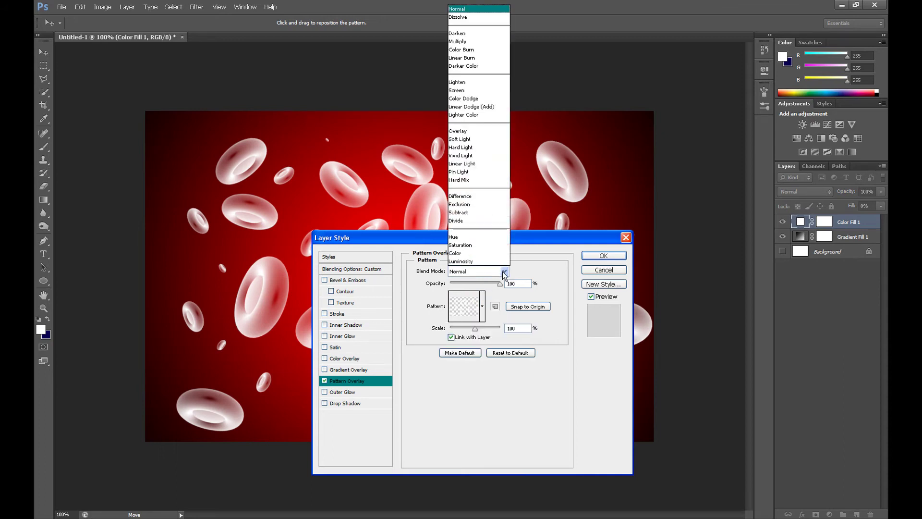
click(471, 132)
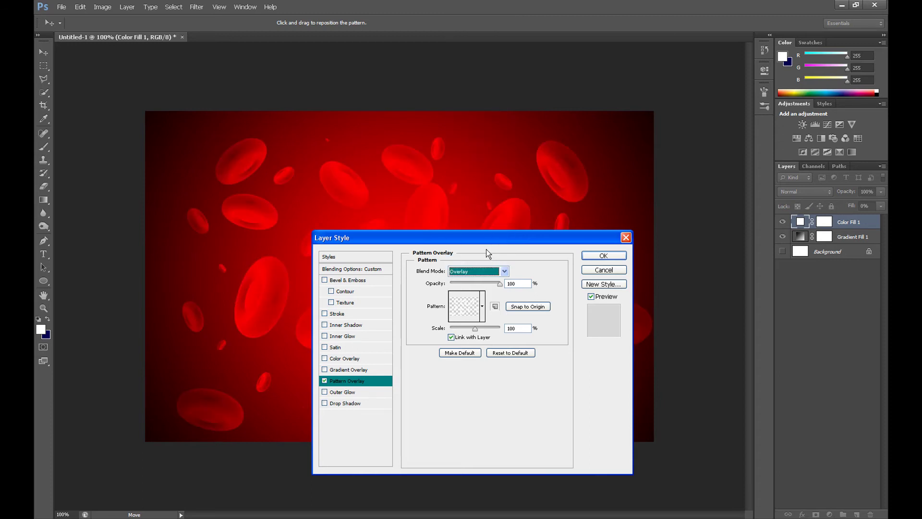
click(604, 256)
key(b)
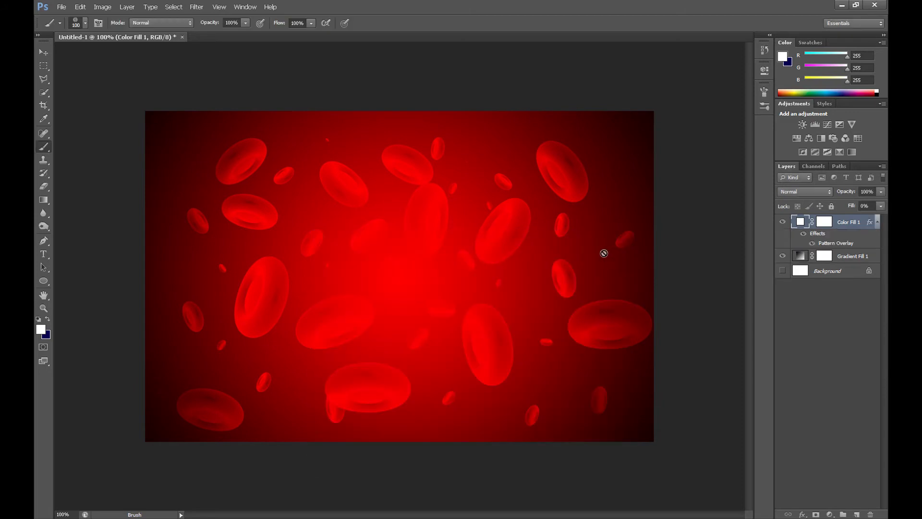
Open the Timeline panel, create a video timeline, and expand Color Fill 1's track properties.
click(245, 7)
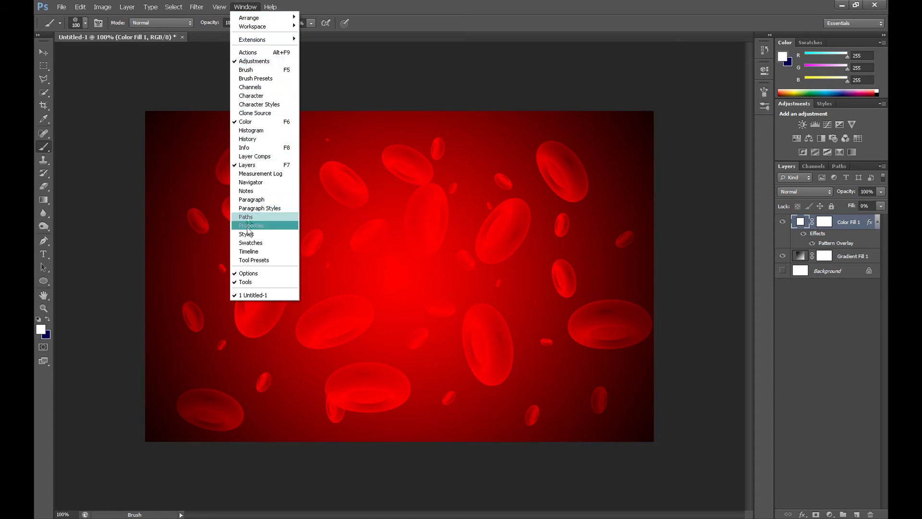
click(250, 252)
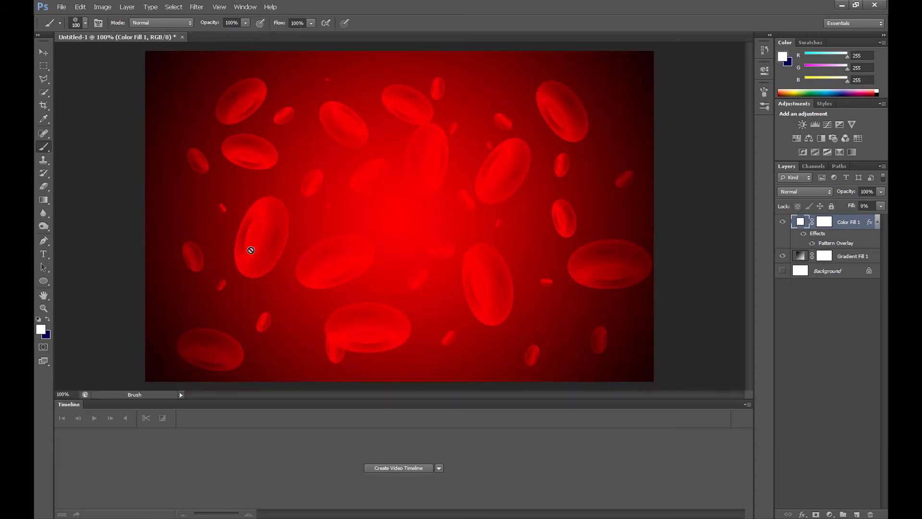
click(400, 468)
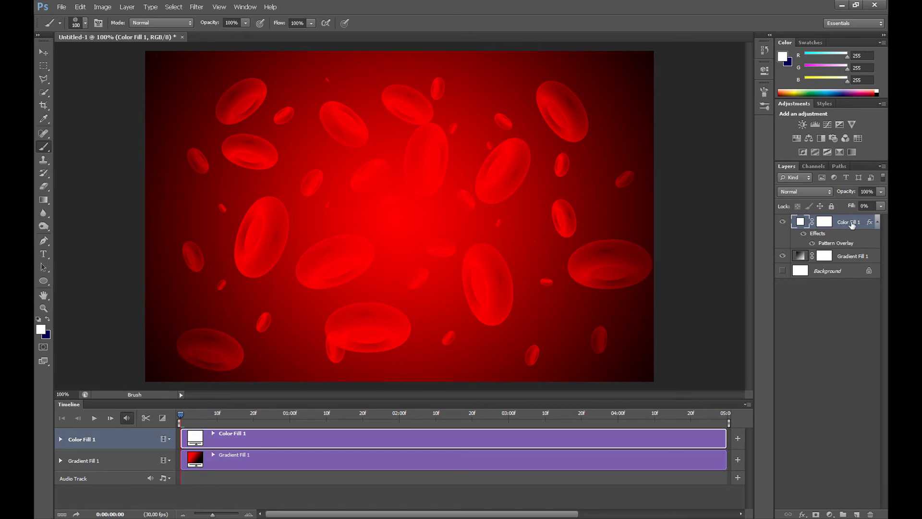
click(61, 439)
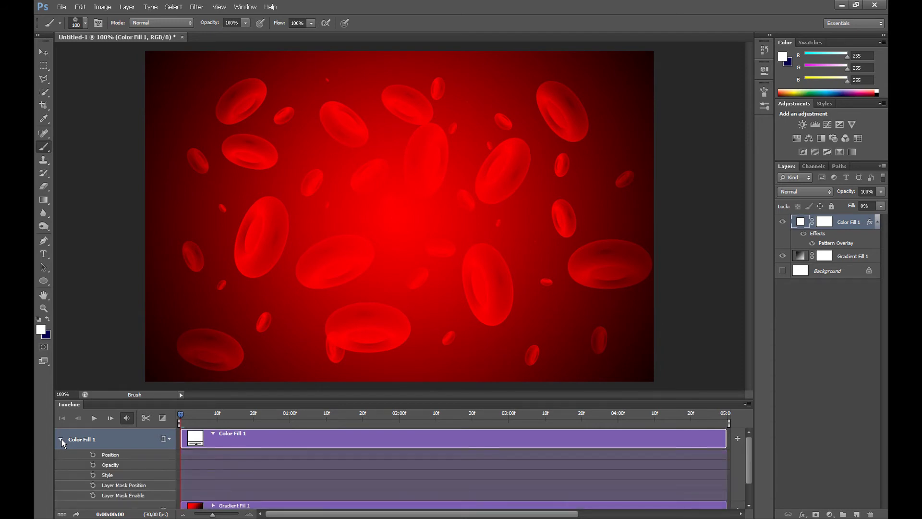
Set a Style keyframe at frame 0, then drag Color Fill 1's pattern downward at the final frame.
click(93, 475)
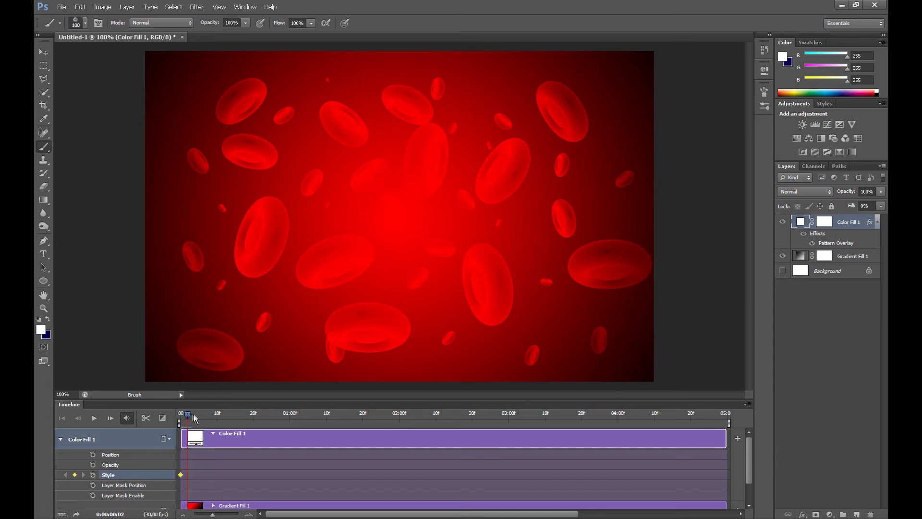
drag(232, 418, 613, 419)
double_click(833, 244)
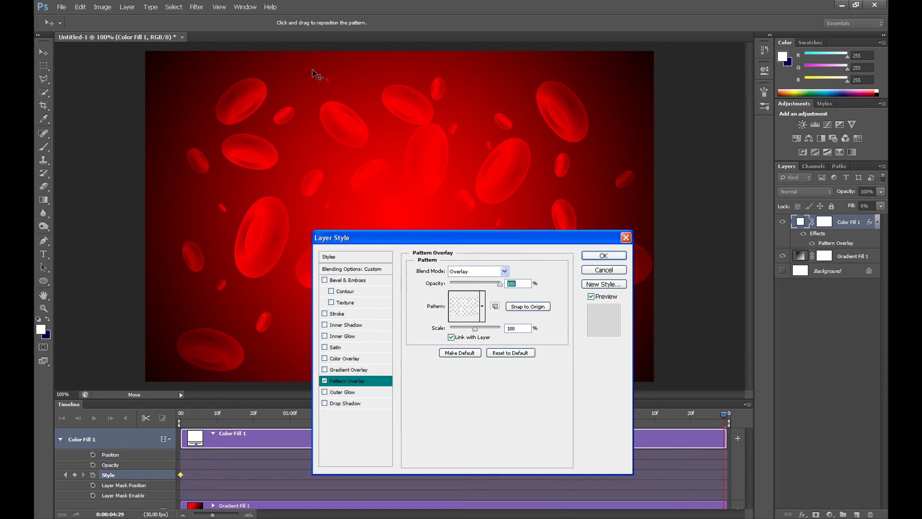
drag(313, 71, 297, 400)
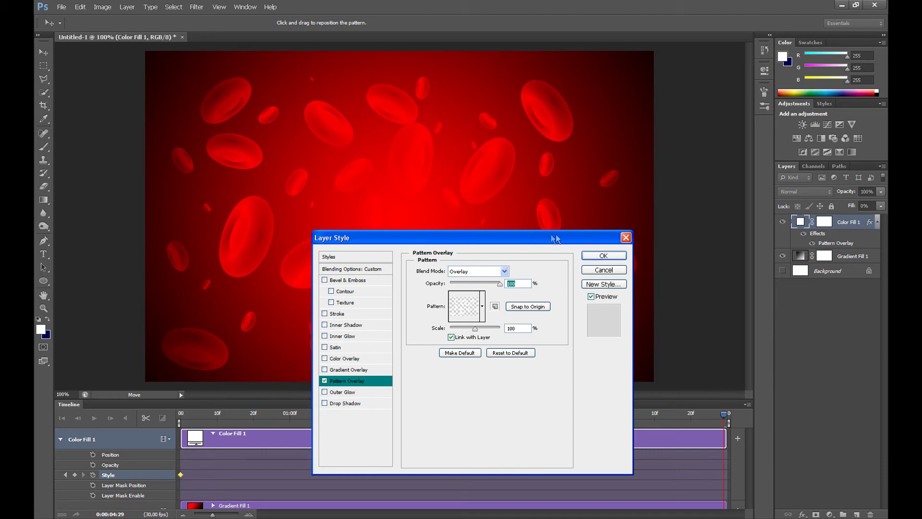
Confirm the moved pattern as the end keyframe and preview the animation from 0:00.
click(603, 255)
key(b)
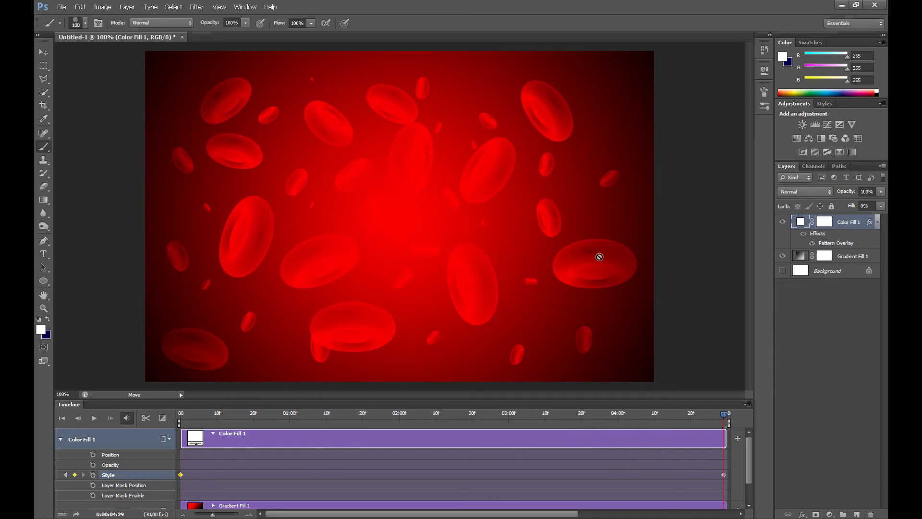
click(179, 416)
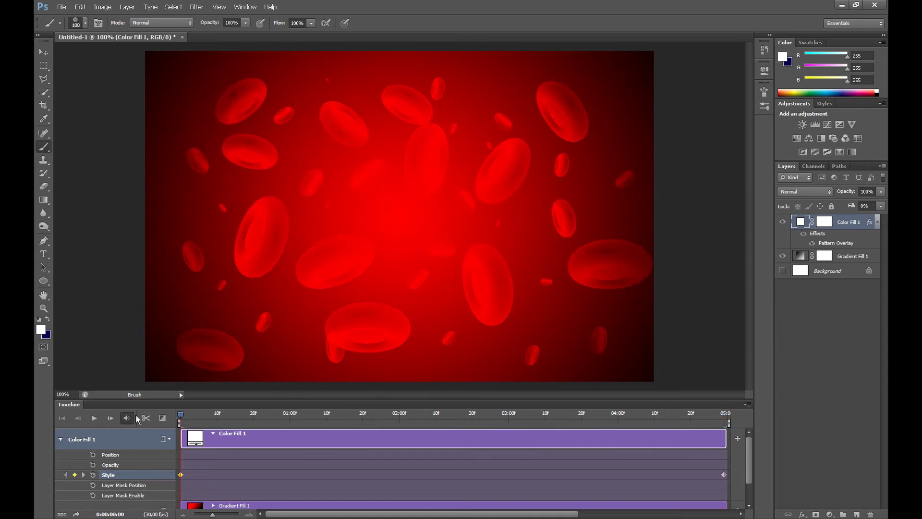
click(97, 418)
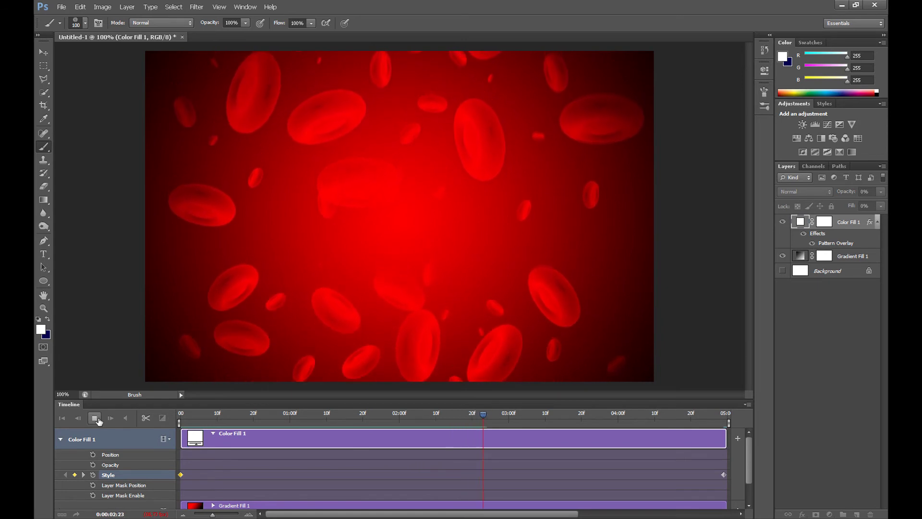
click(96, 419)
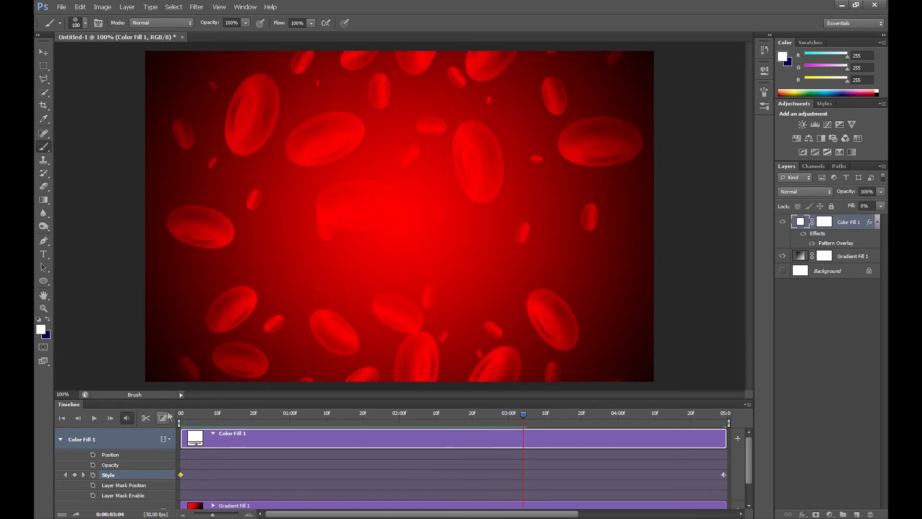
Add a second white Solid Color fill layer, Color Fill 2, with Fill at 0%.
click(857, 514)
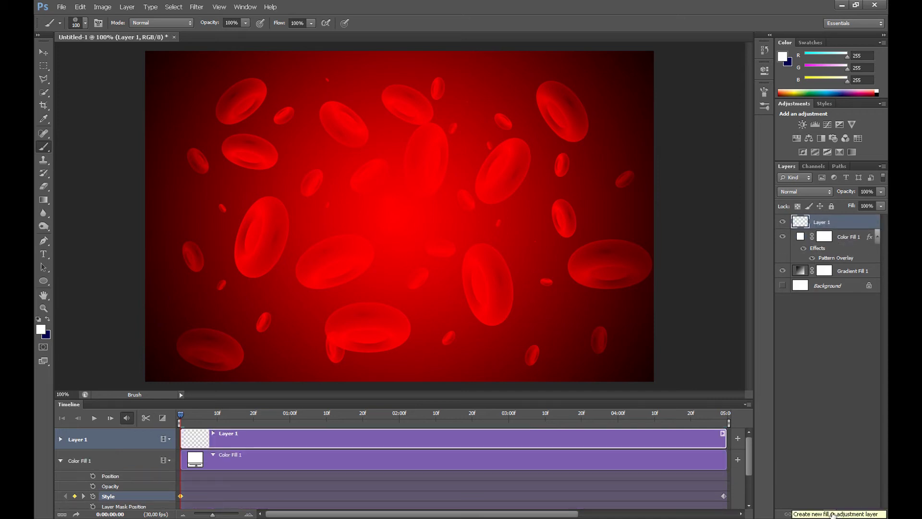
click(831, 514)
click(785, 344)
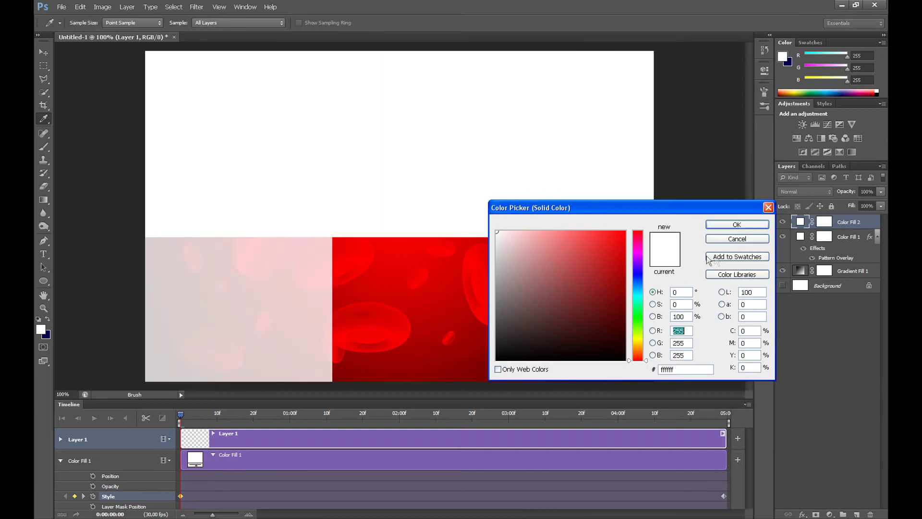
click(737, 225)
click(881, 207)
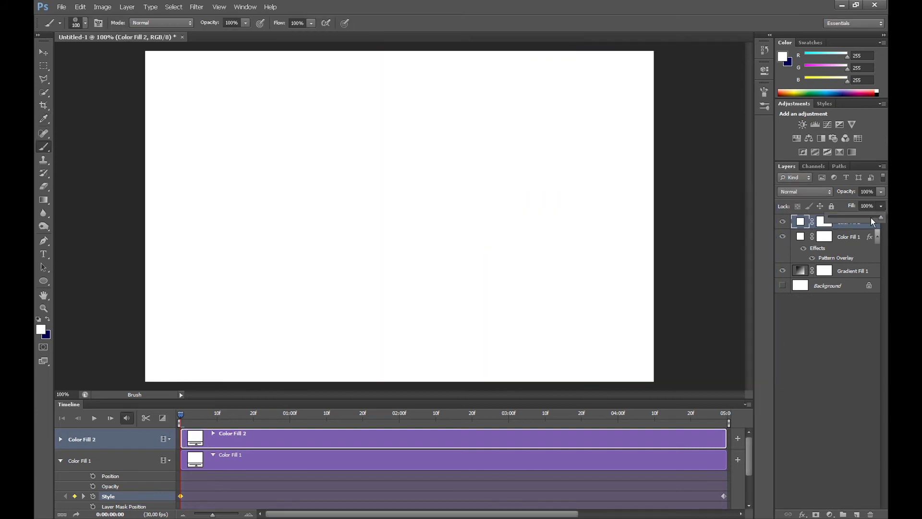
drag(874, 222, 796, 221)
click(881, 206)
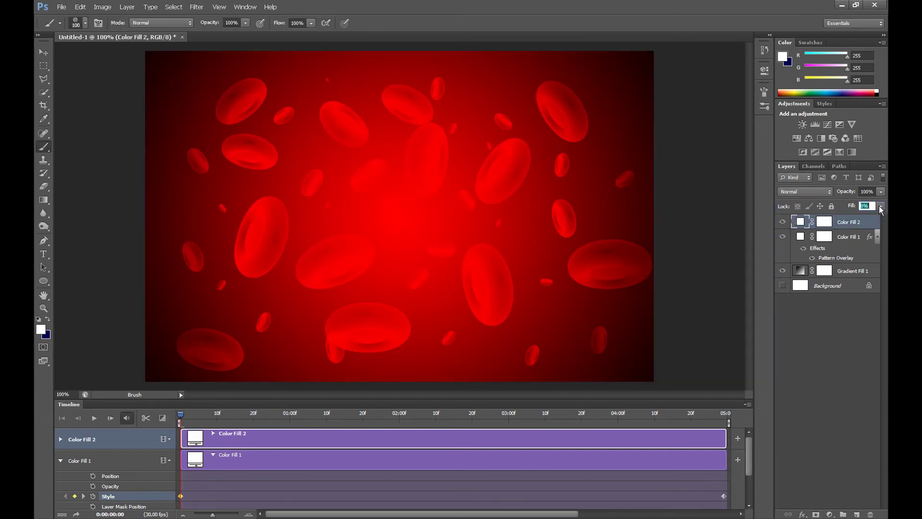
Apply a Pattern Overlay with the transparent blood-cell pattern in Overlay mode to Color Fill 2.
click(805, 514)
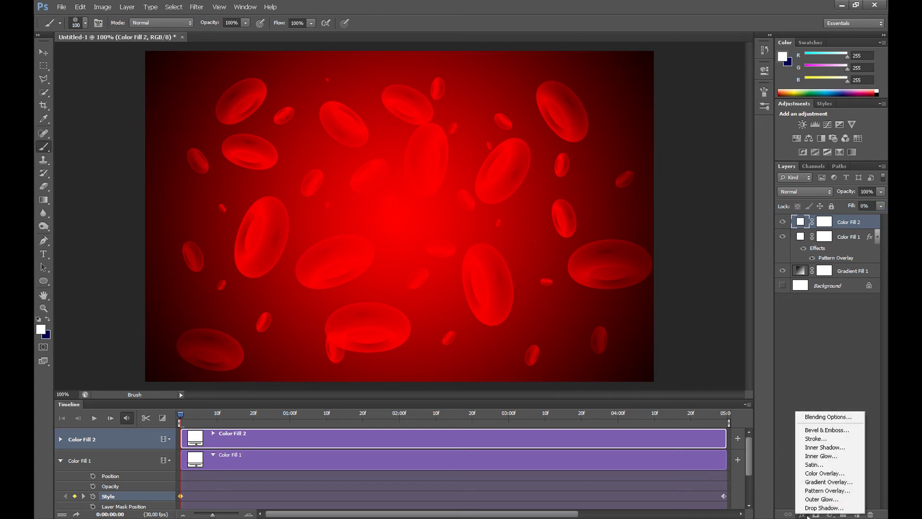
click(816, 491)
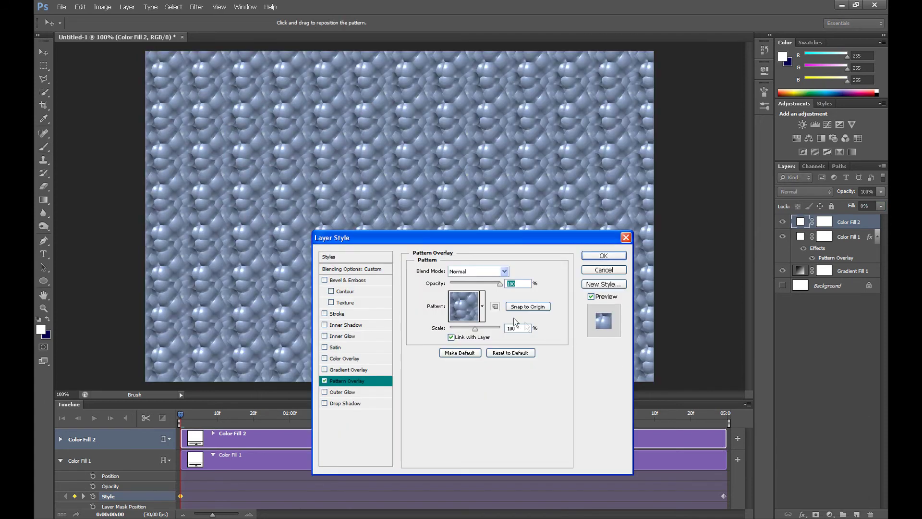
click(482, 306)
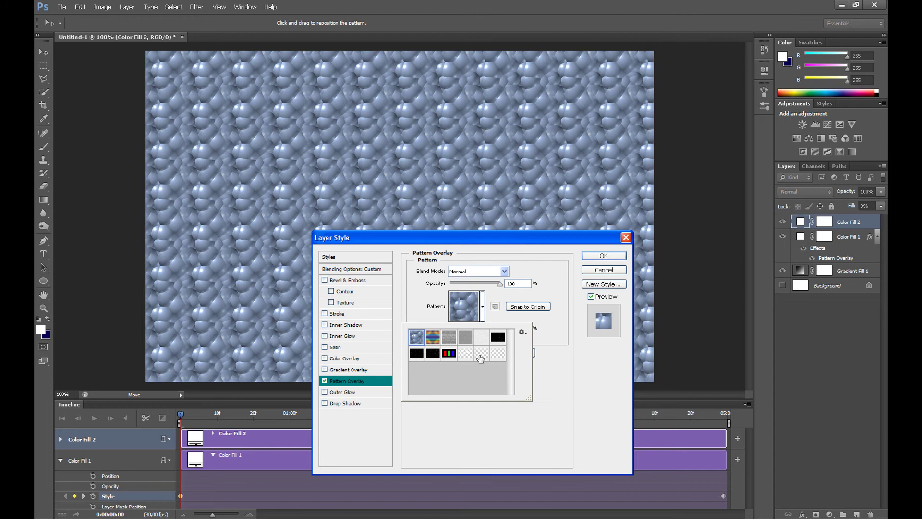
click(481, 354)
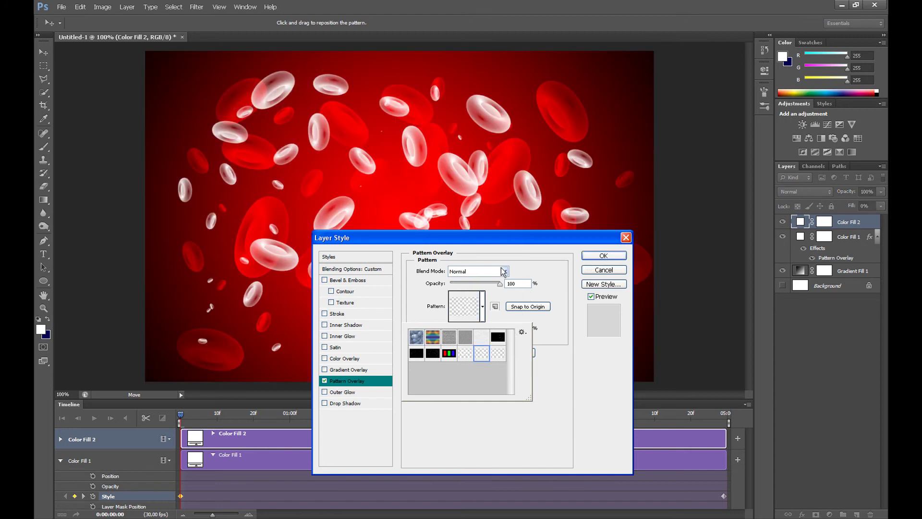
click(505, 272)
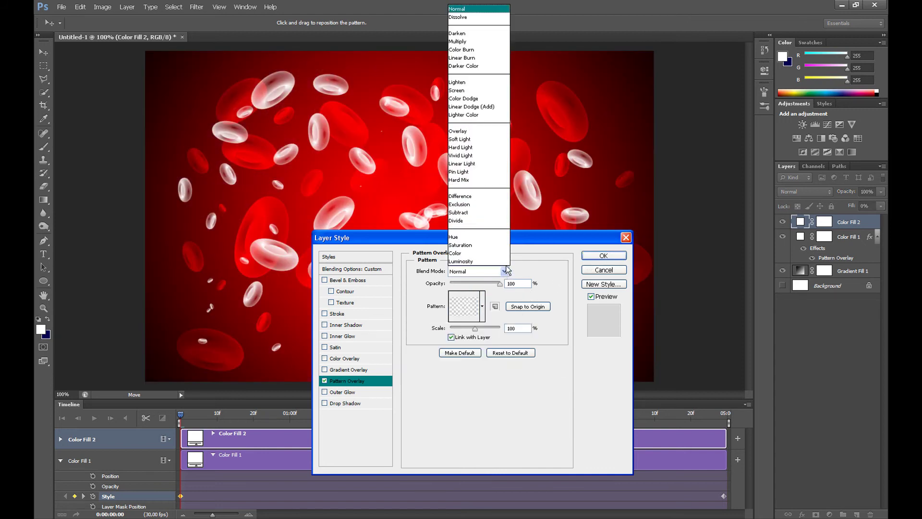
click(476, 133)
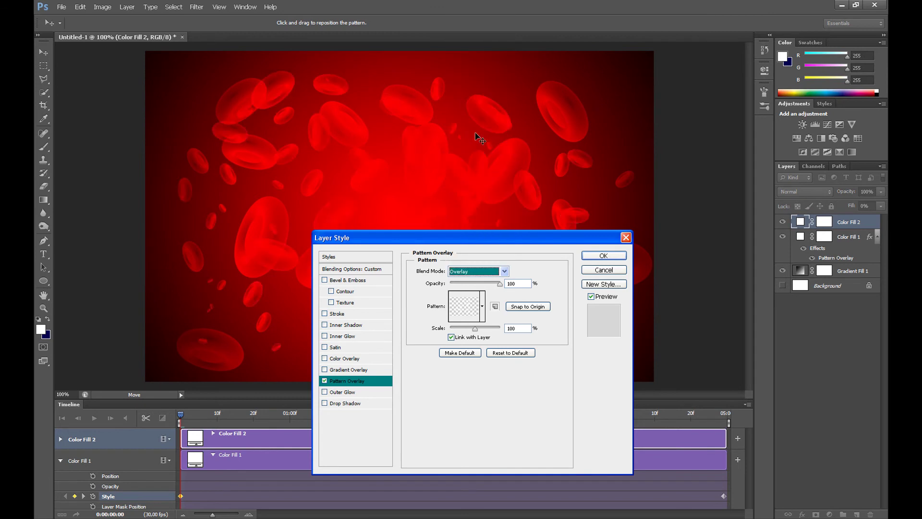
click(602, 255)
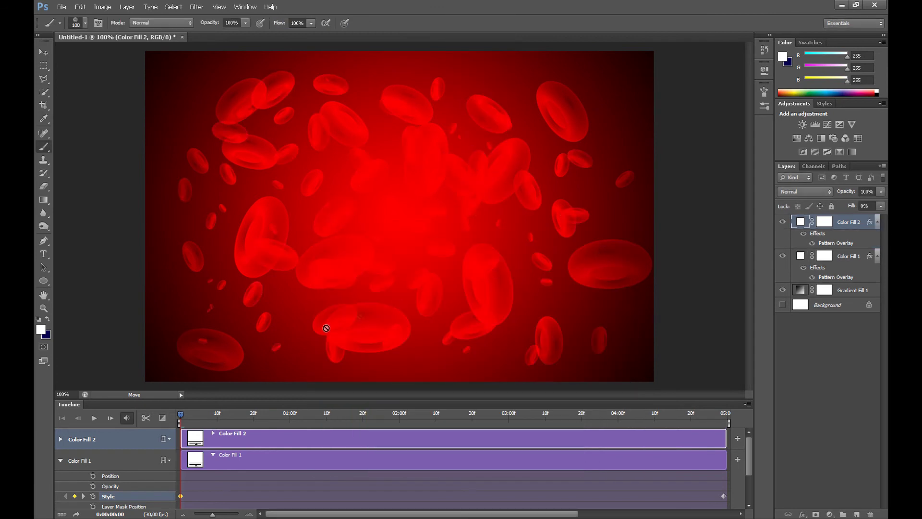
Keyframe Color Fill 2's Style at the start, then shift its pattern upward at the final frame.
click(60, 439)
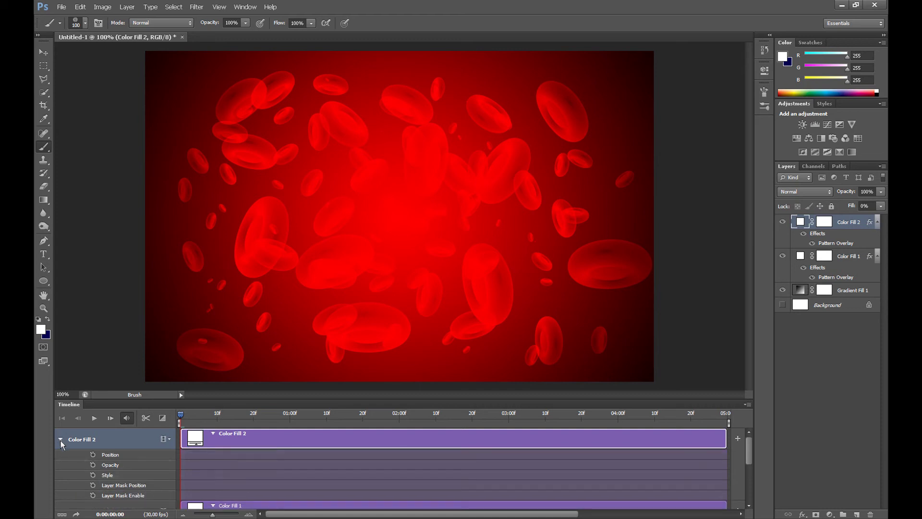
click(93, 475)
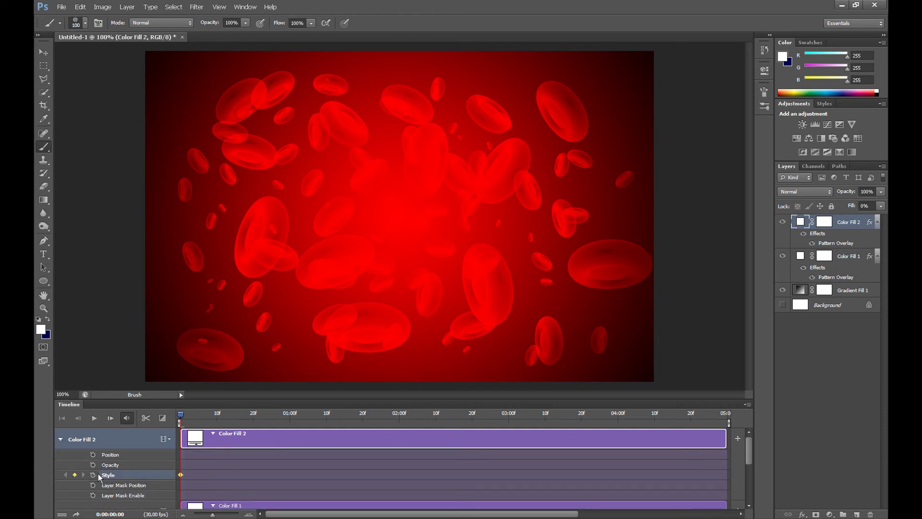
drag(180, 413, 729, 406)
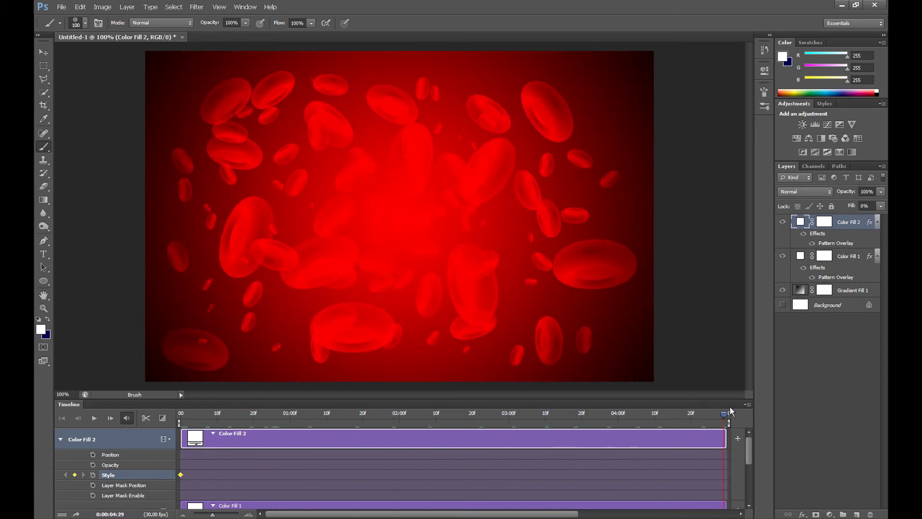
double_click(823, 241)
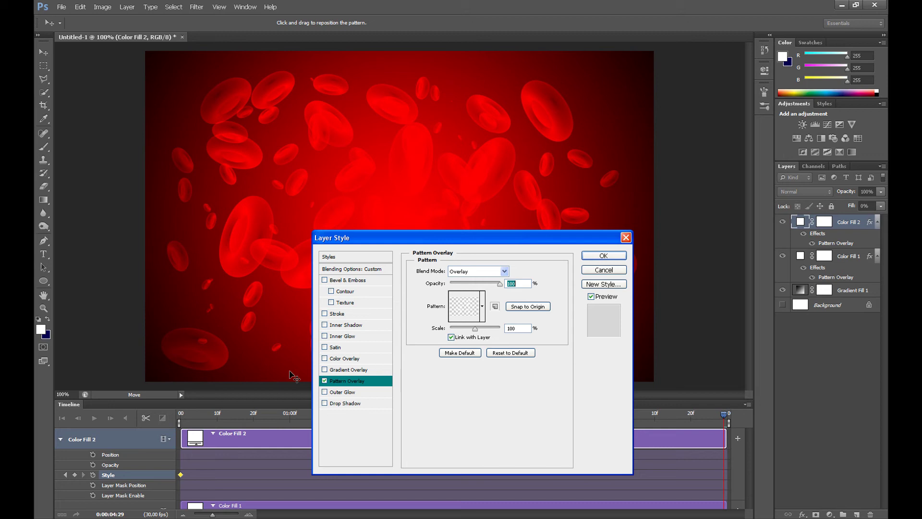
drag(294, 377, 297, 40)
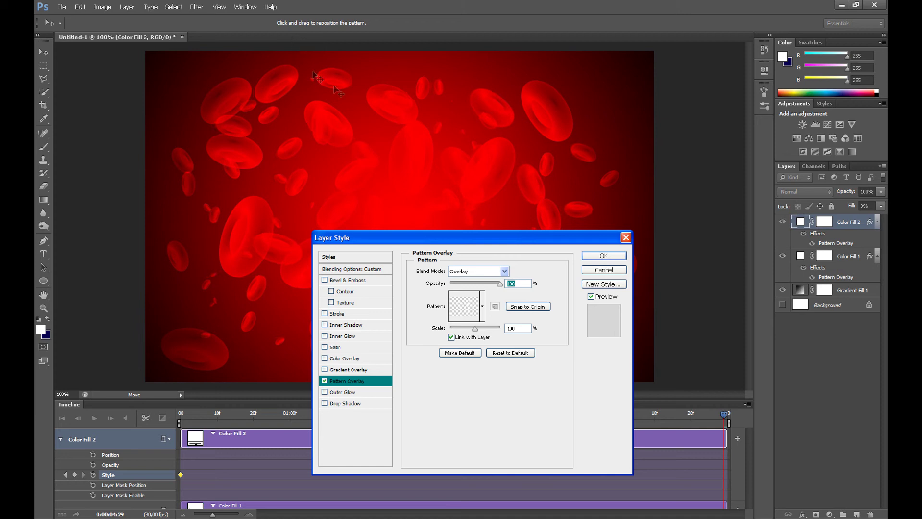
click(604, 255)
key(b)
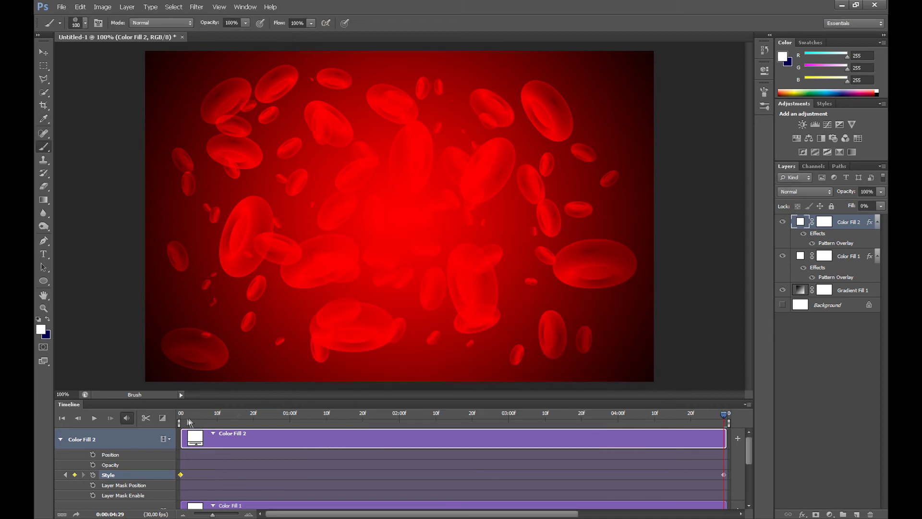
click(180, 420)
click(95, 418)
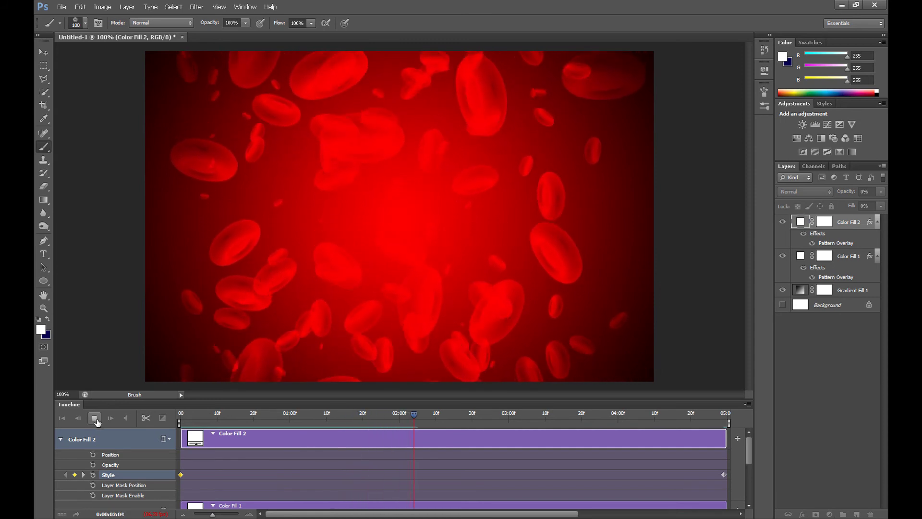
click(95, 418)
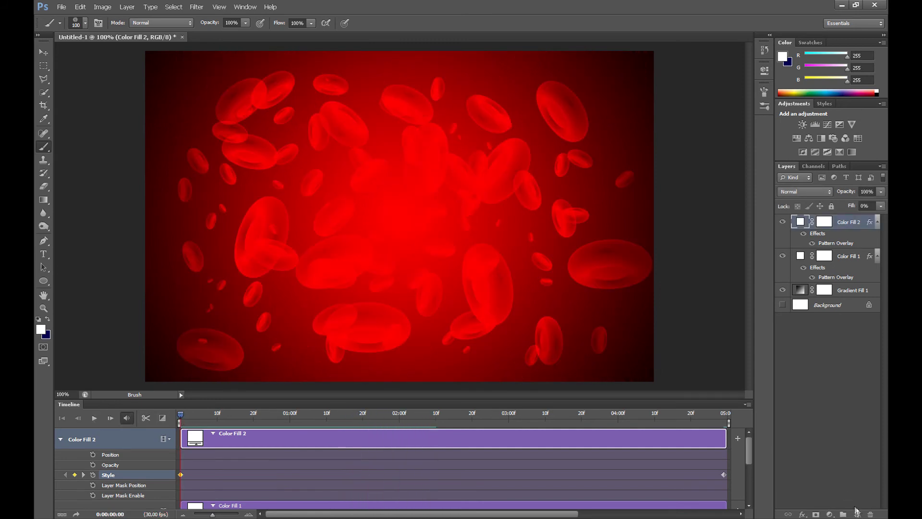
Add a third white Solid Color fill layer, Color Fill 3, with Fill at 0%.
click(857, 514)
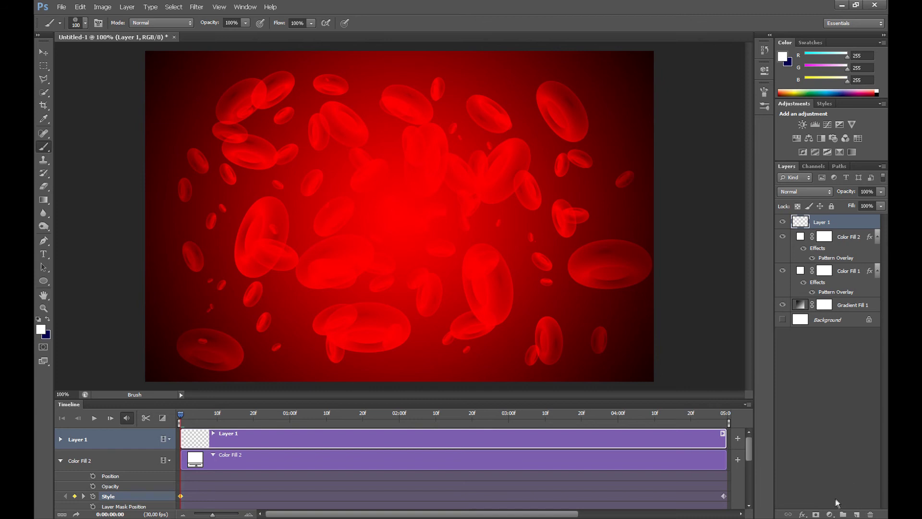
click(830, 514)
click(769, 341)
click(732, 228)
click(882, 206)
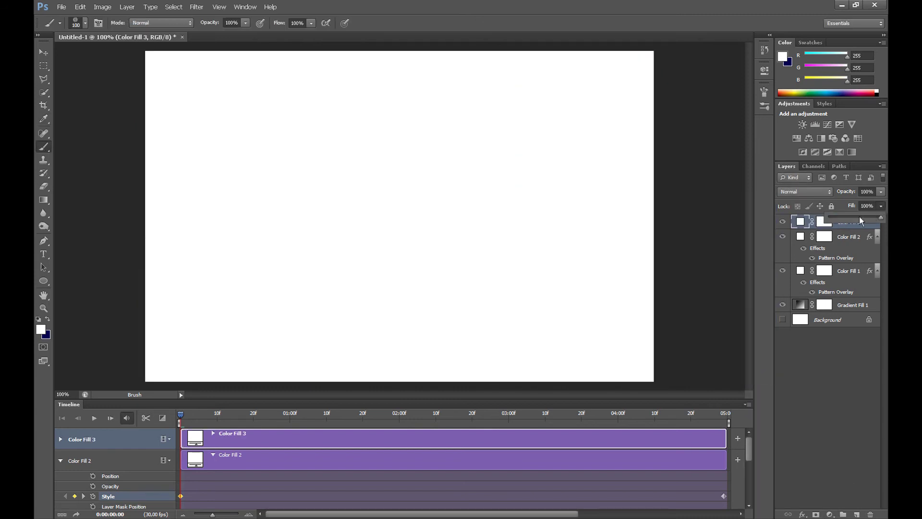
drag(880, 217, 827, 217)
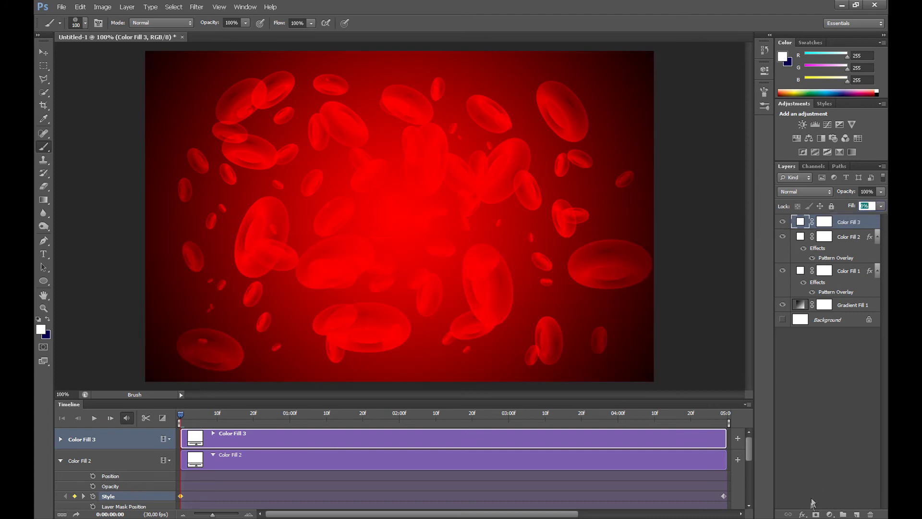
Apply a Pattern Overlay using ring pattern '3' in Overlay mode to Color Fill 3.
click(804, 514)
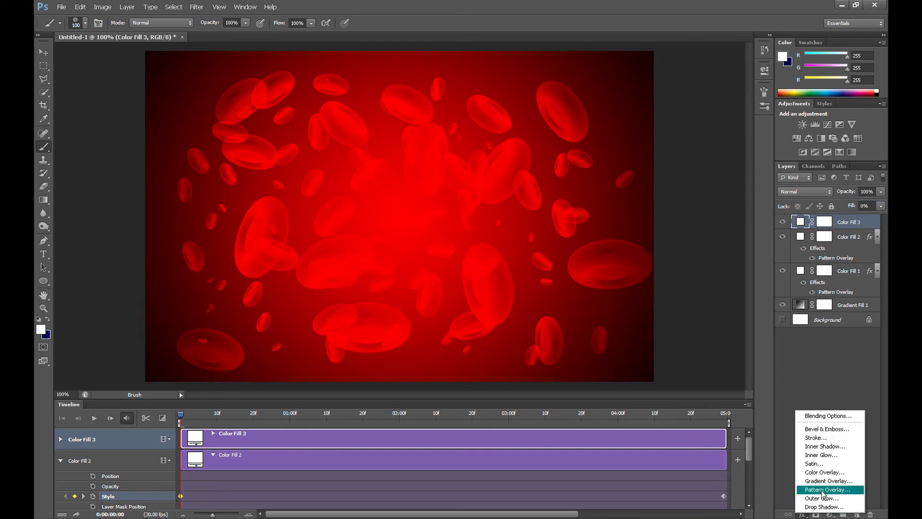
click(822, 490)
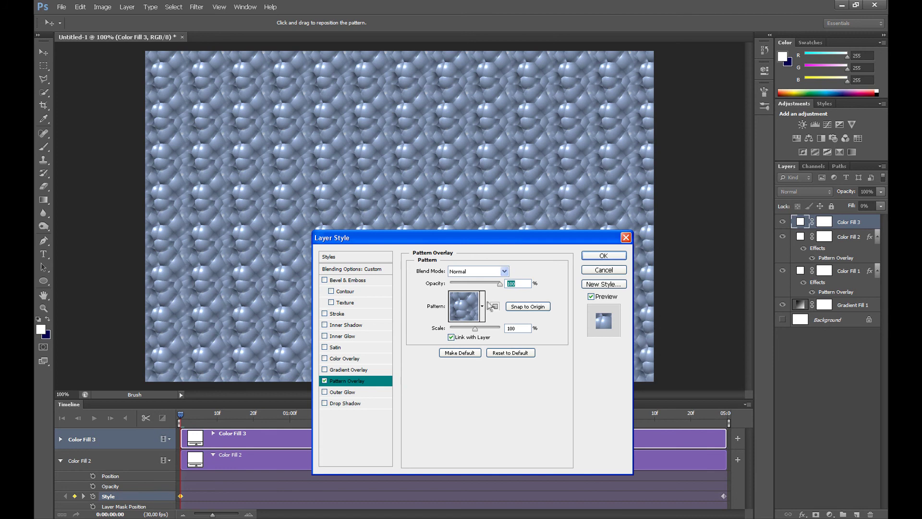
click(482, 306)
click(501, 354)
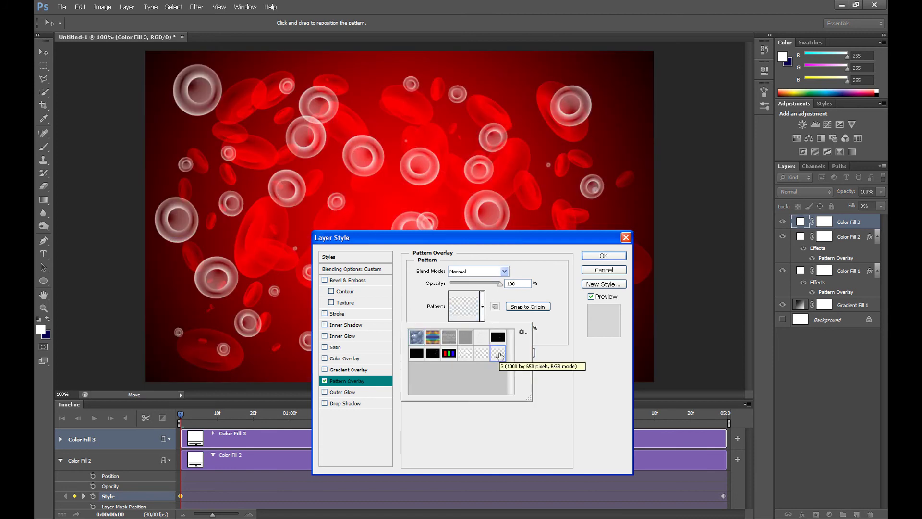
click(488, 273)
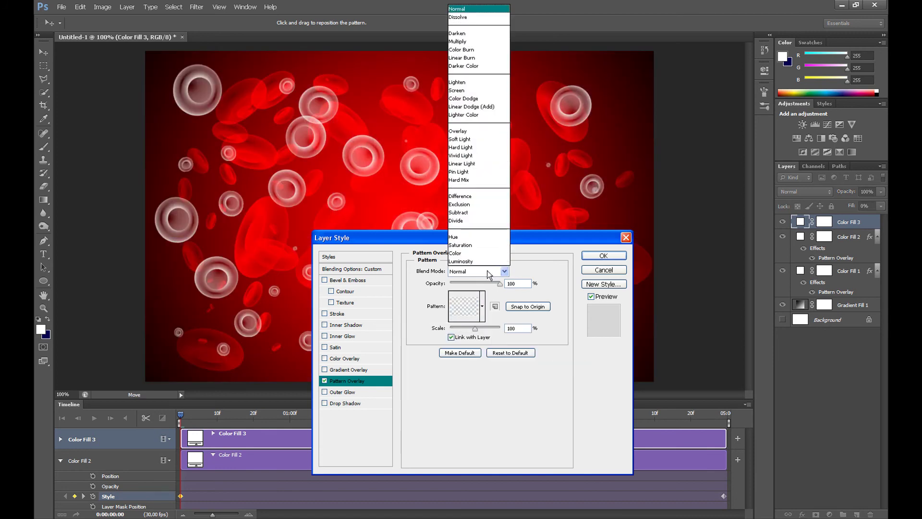
click(469, 131)
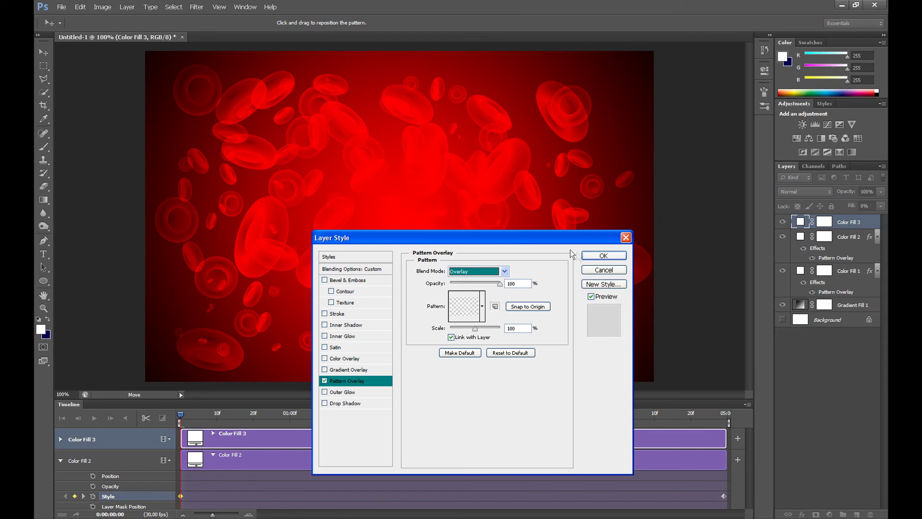
click(604, 256)
Set a starting Style keyframe for Color Fill 3 and move the playhead near the end.
key(b)
click(60, 439)
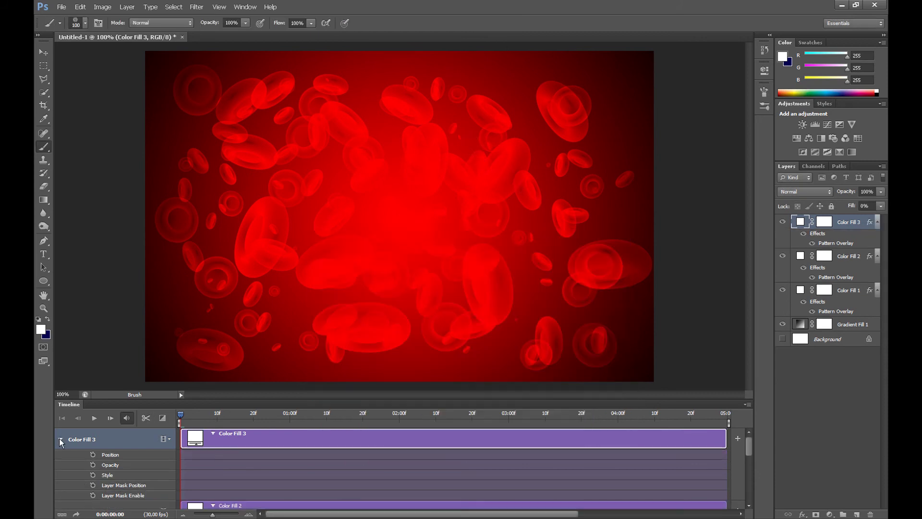
click(93, 474)
drag(180, 417, 733, 414)
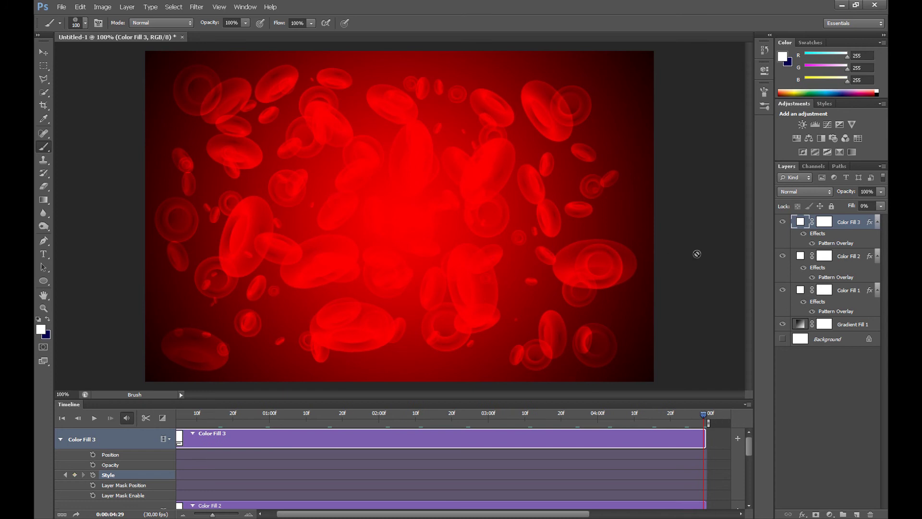
Drag Color Fill 3's ring pattern up and right to record the end Style keyframe.
double_click(834, 244)
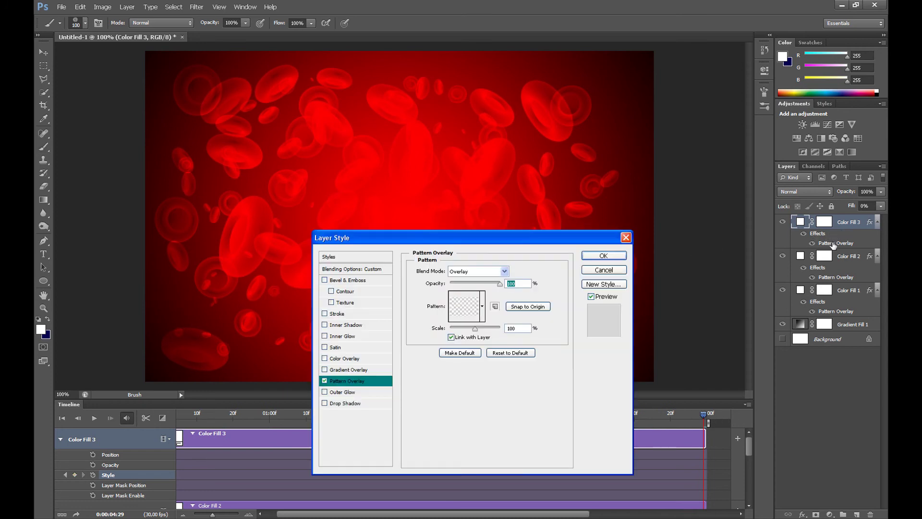
drag(252, 199, 221, 177)
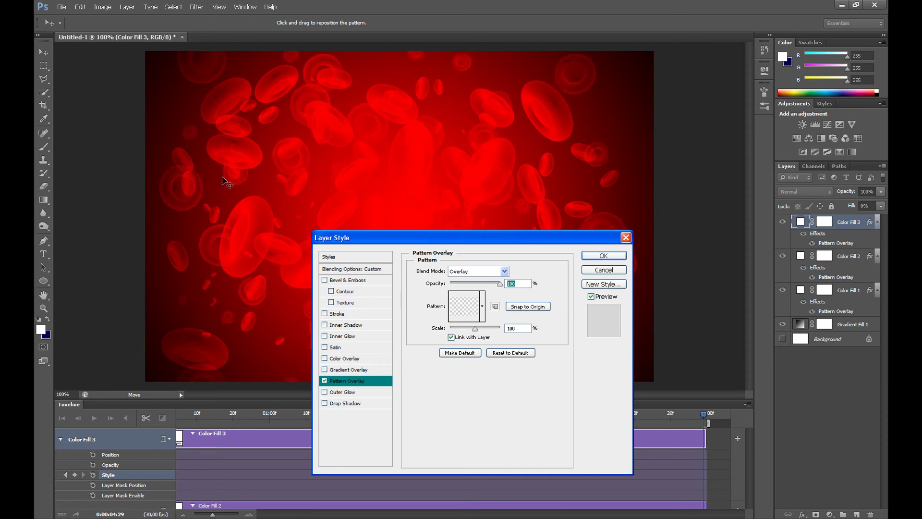
drag(222, 177, 564, 286)
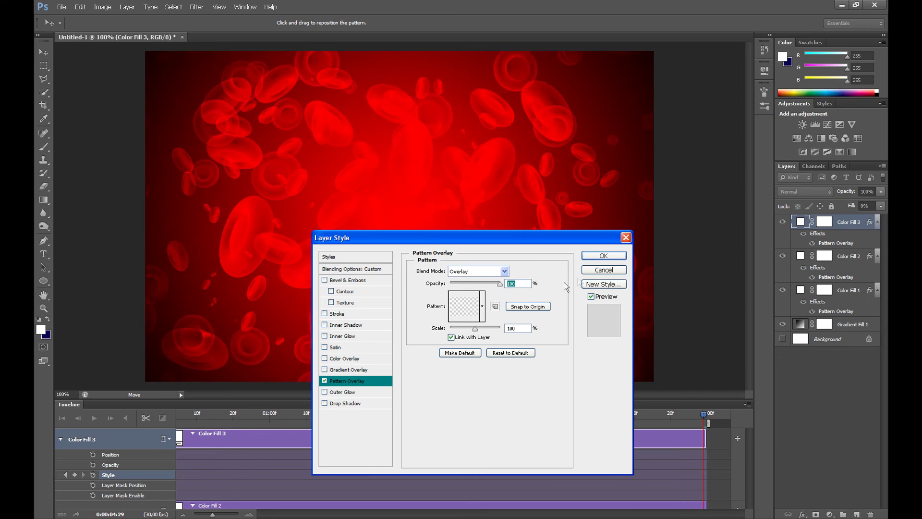
click(595, 256)
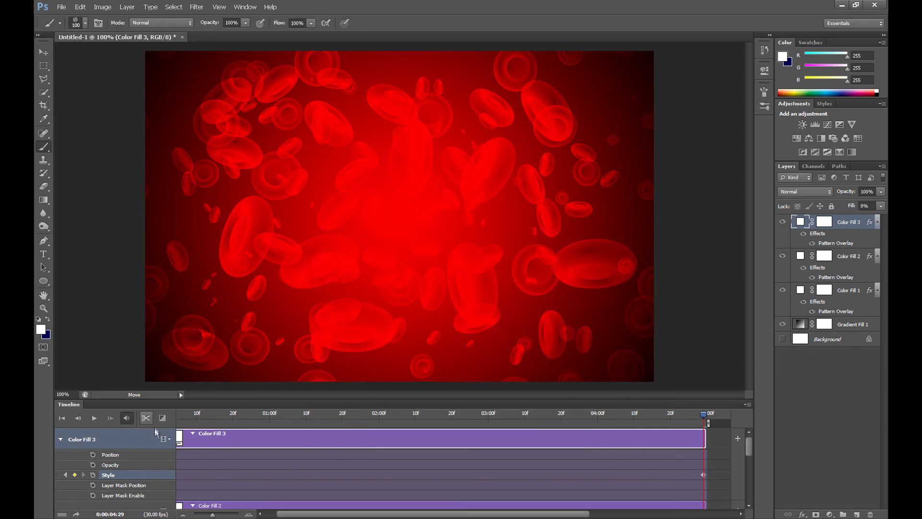
drag(353, 516, 294, 513)
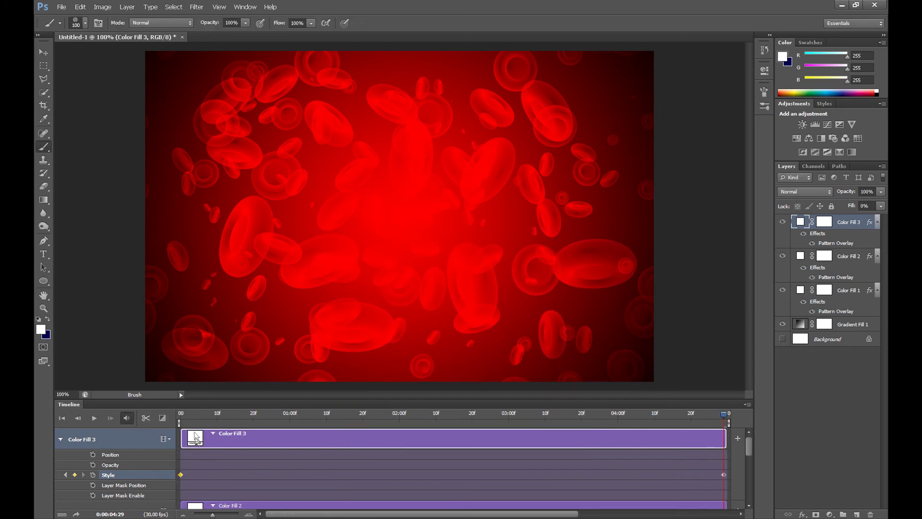
Preview the animation, then set the work area to run from 20f to about 2:20.
click(94, 418)
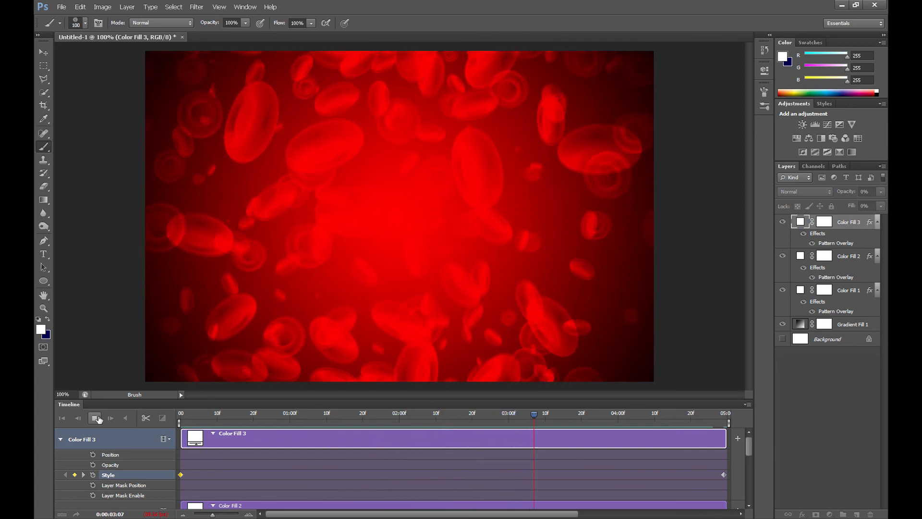
click(96, 418)
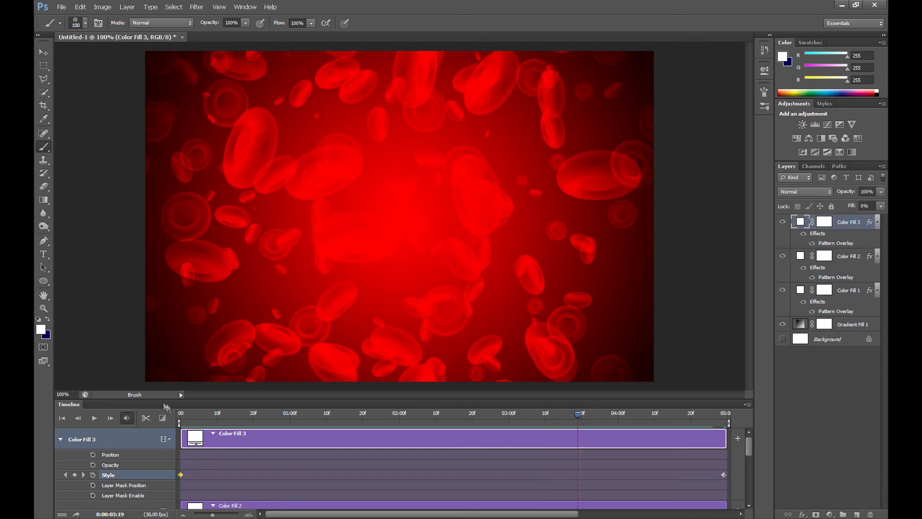
click(183, 414)
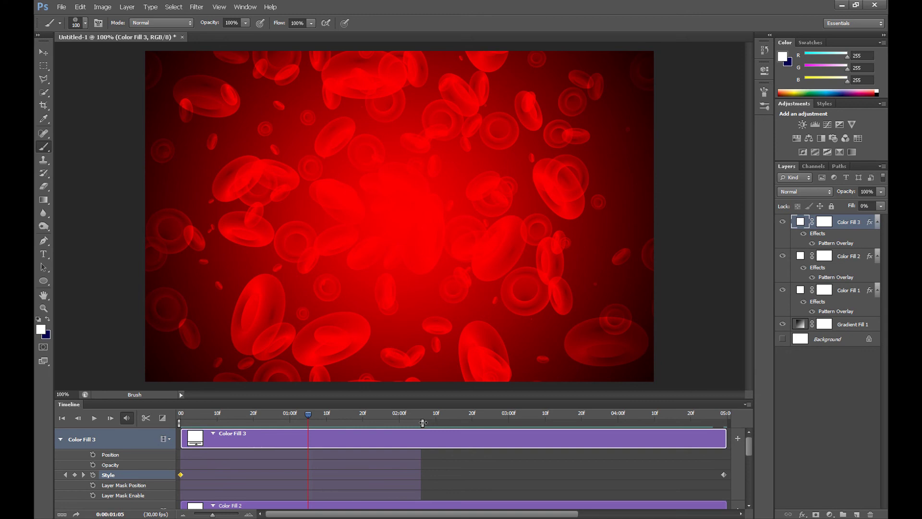
drag(422, 423, 471, 422)
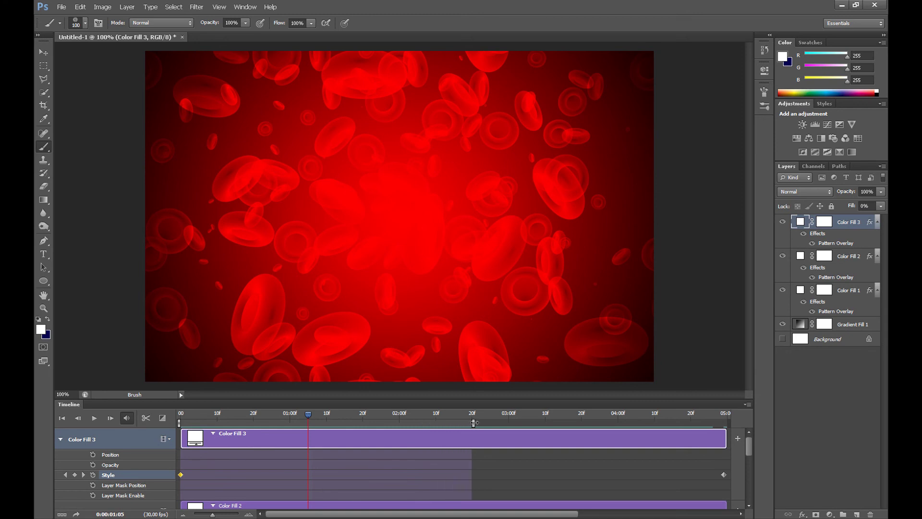
drag(178, 423, 252, 423)
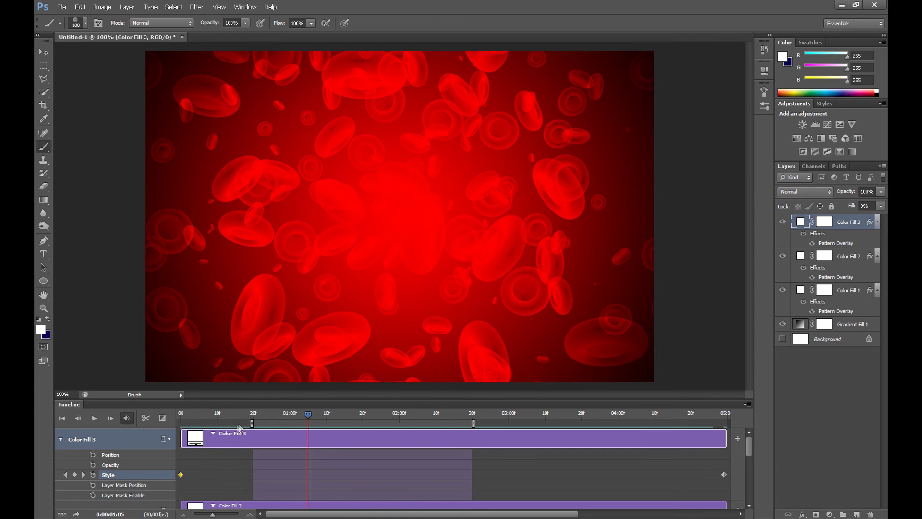
Replay the shortened loop and put the current time at frame 20.
click(94, 417)
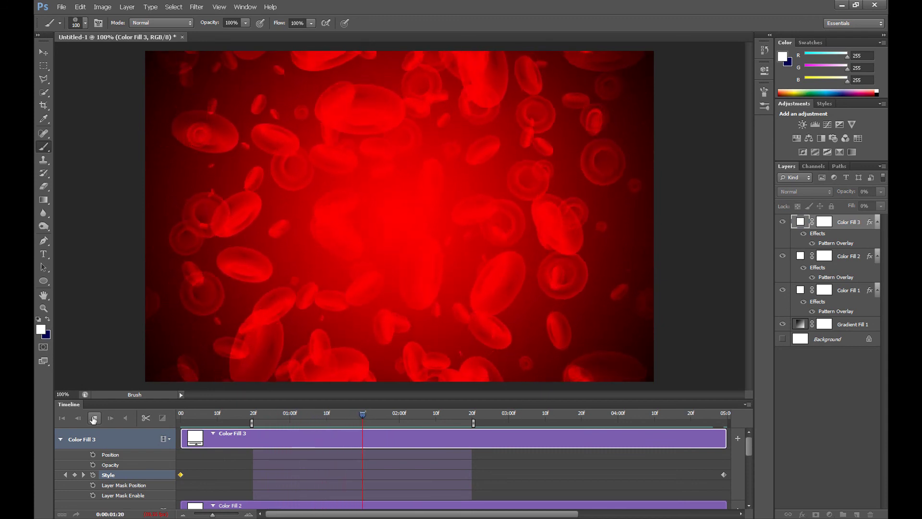
click(94, 418)
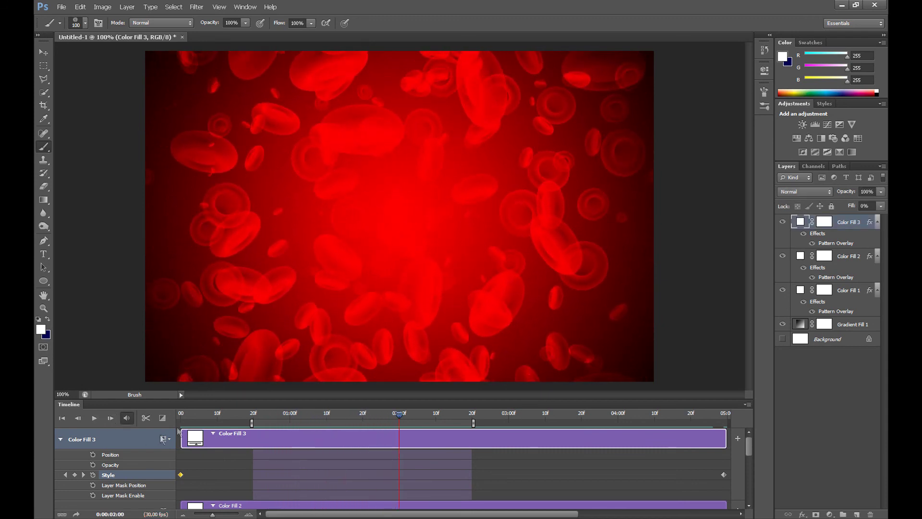
click(254, 414)
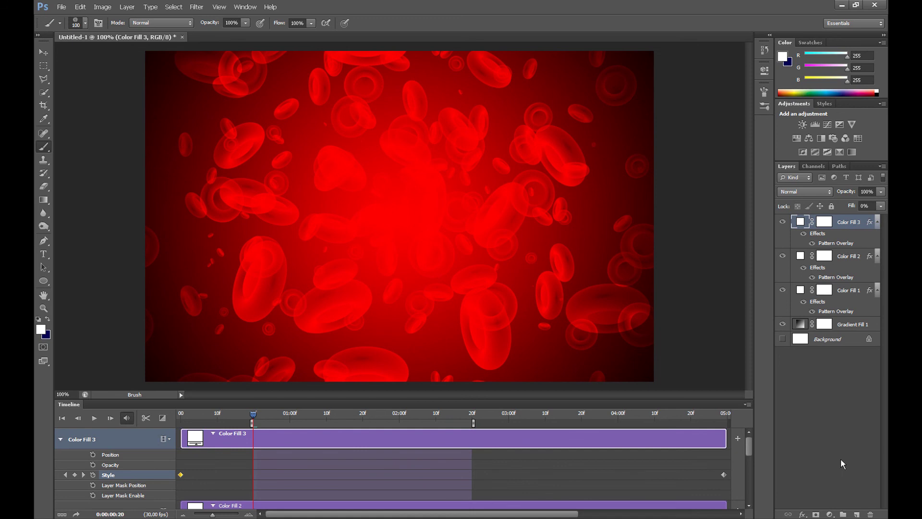
Add a new empty layer on top with Soft Light blending.
click(857, 514)
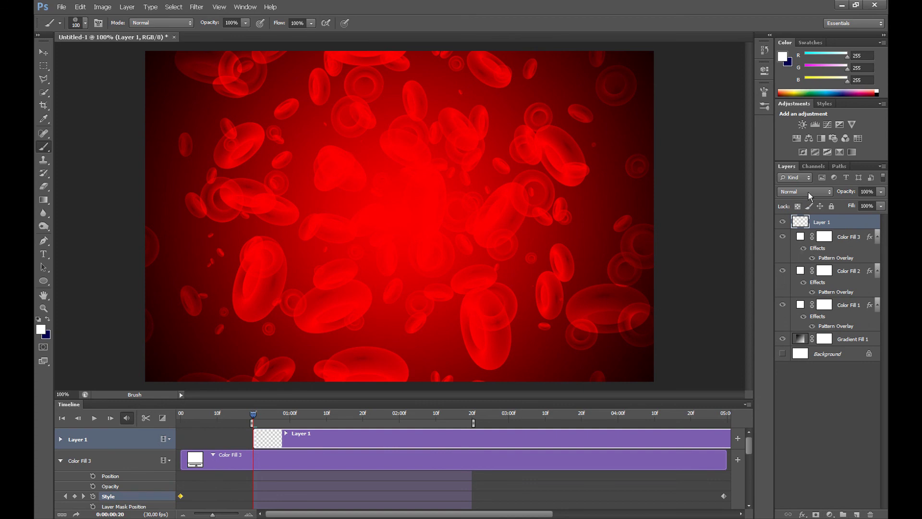
click(809, 192)
click(799, 323)
Add a pure black (000000) Solid Color fill layer and preview the darkened animation.
click(830, 515)
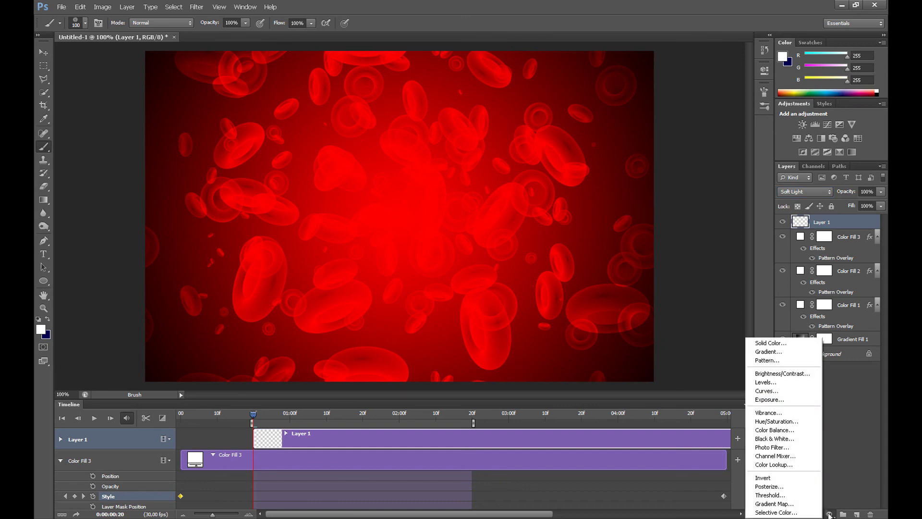
click(768, 344)
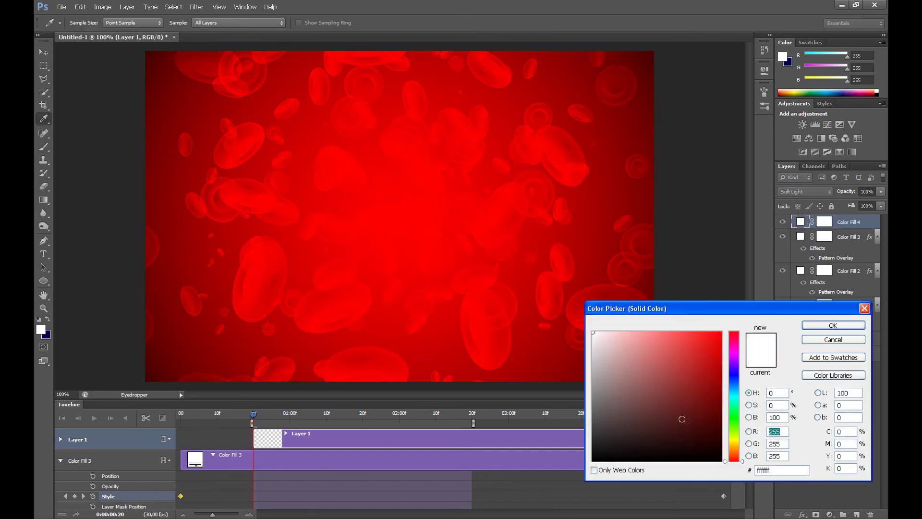
drag(687, 422, 724, 464)
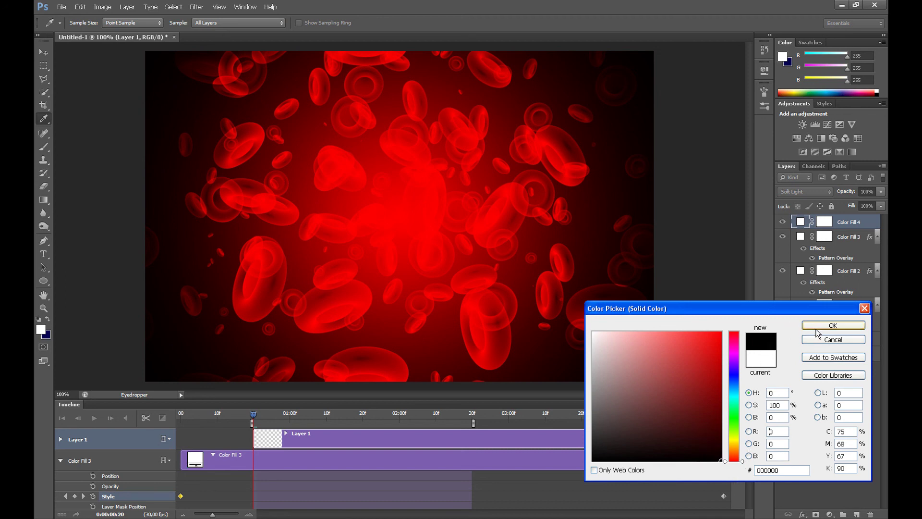
click(833, 325)
click(94, 418)
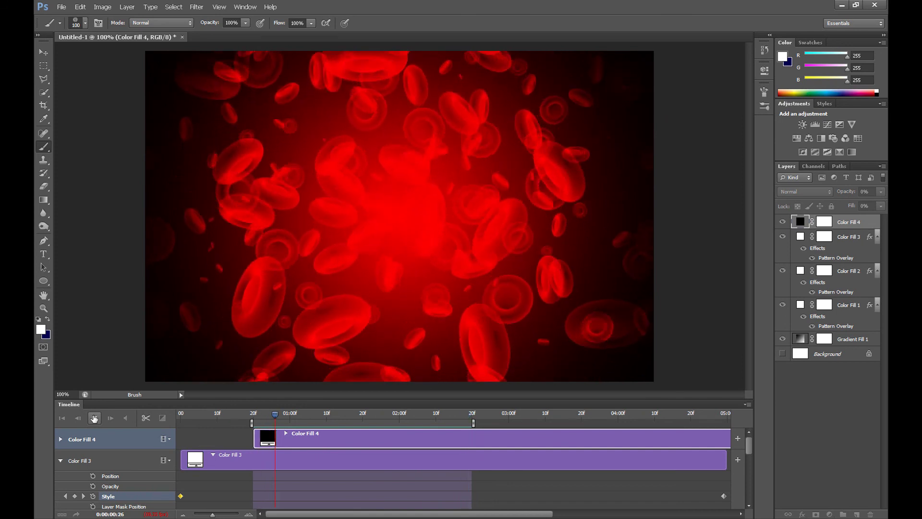
click(94, 419)
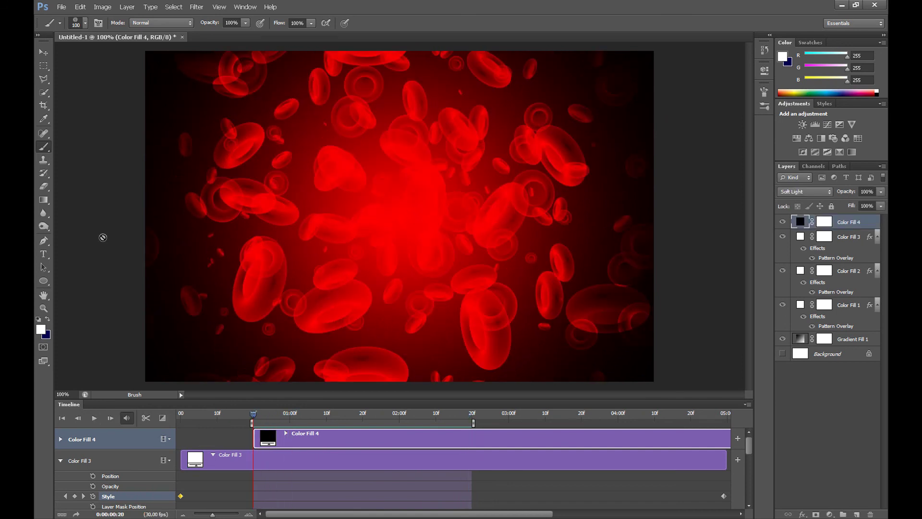
Save for Web as a 128-colour GIF, overwriting the existing movin-platelets.gif.
click(62, 7)
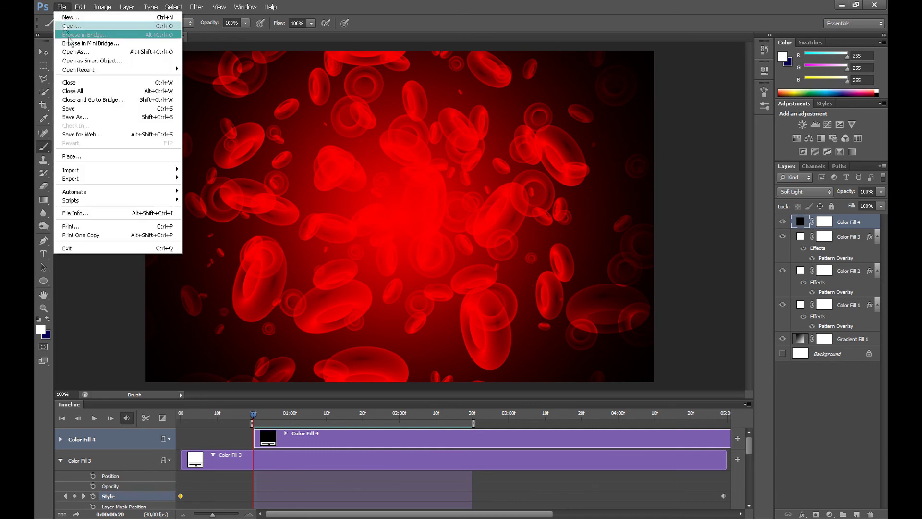
click(94, 137)
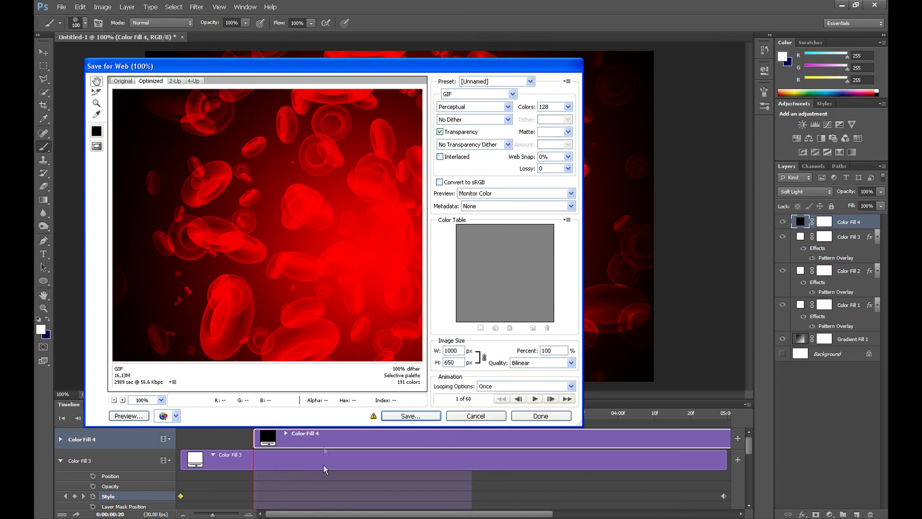
click(409, 416)
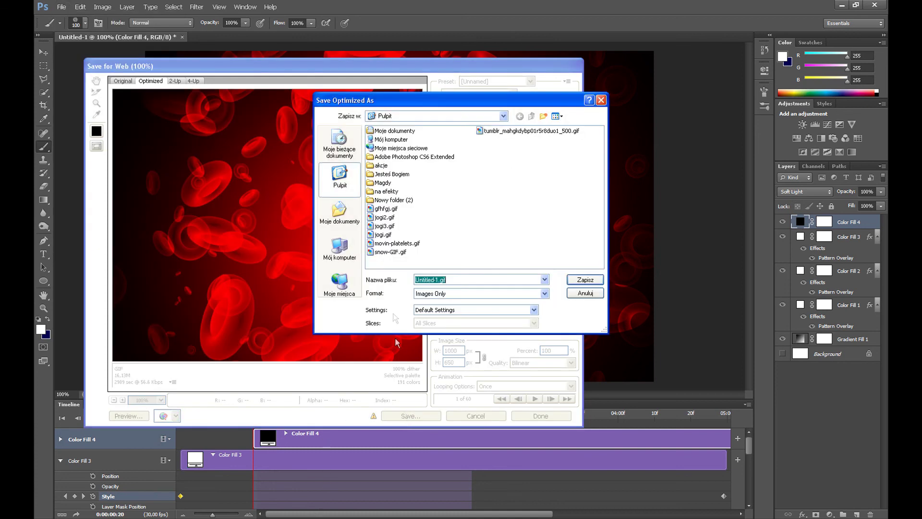
click(403, 244)
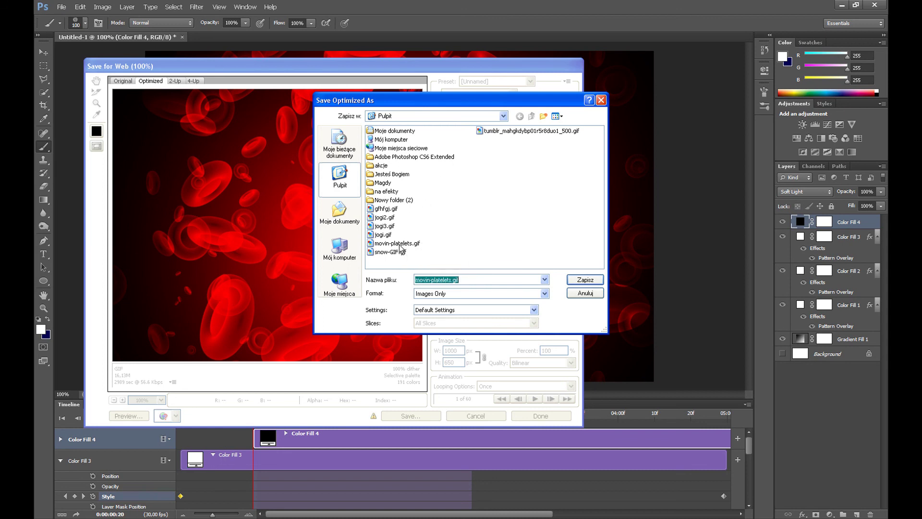
click(584, 280)
key(Return)
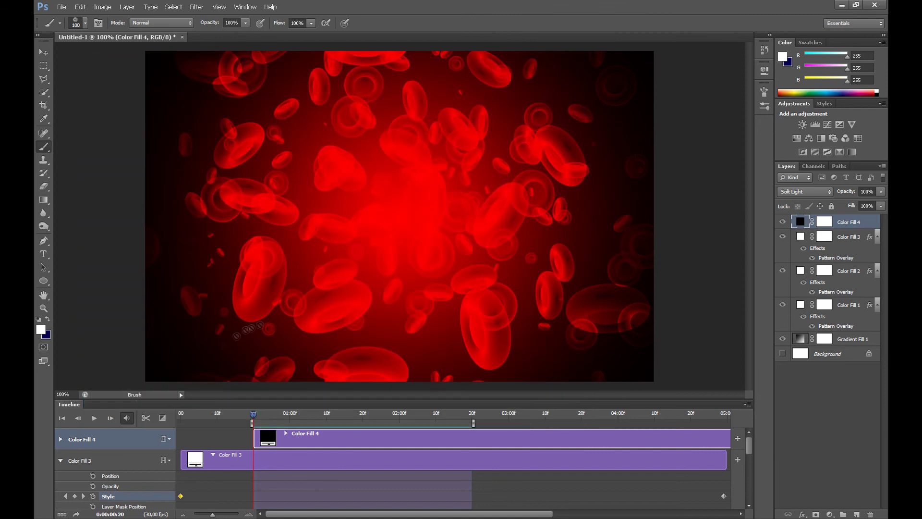
click(95, 419)
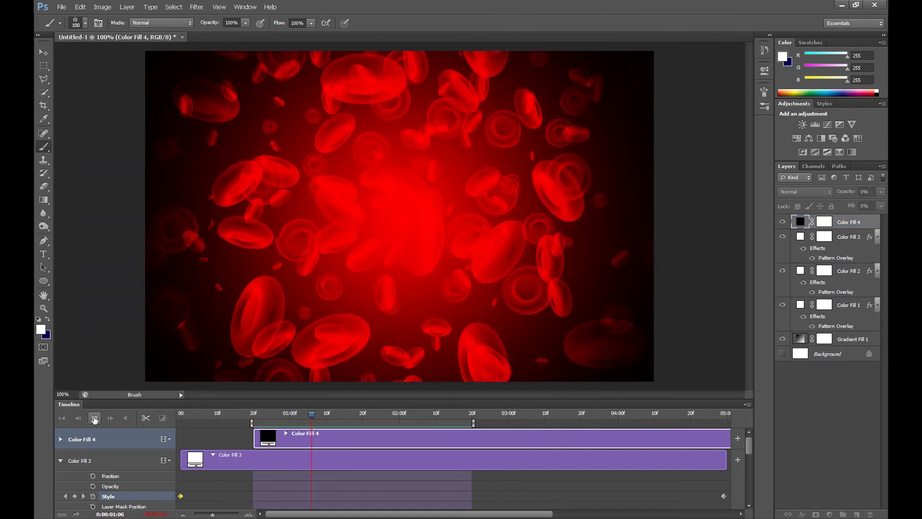